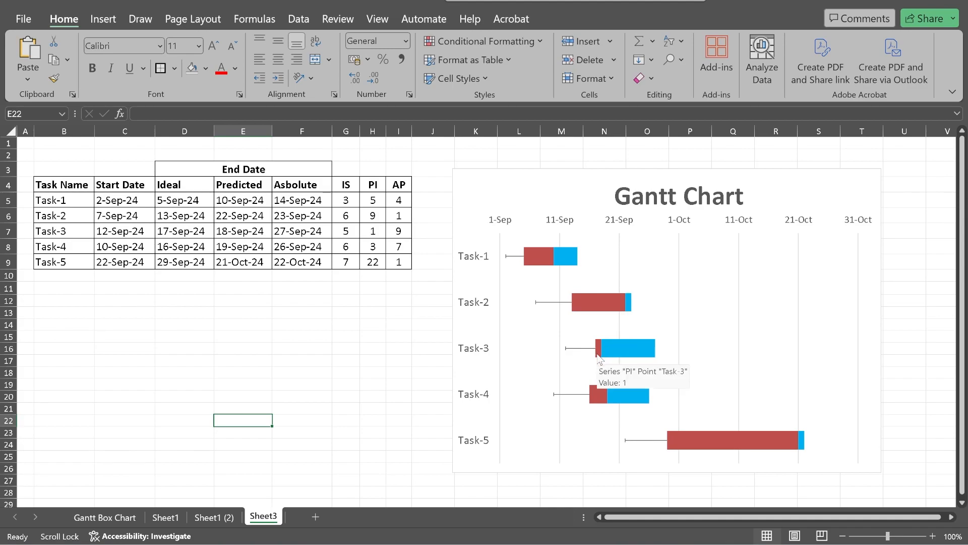
Step: Delete the existing Gantt chart and clear the IS, PI and AP values in G5:I9
mouse_move(748, 444)
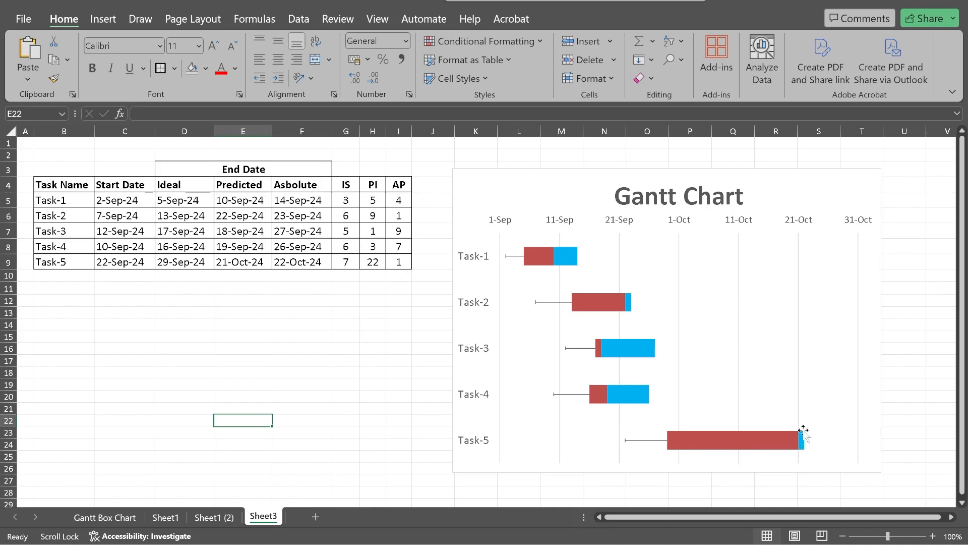
mouse_move(807, 446)
left_click(475, 189)
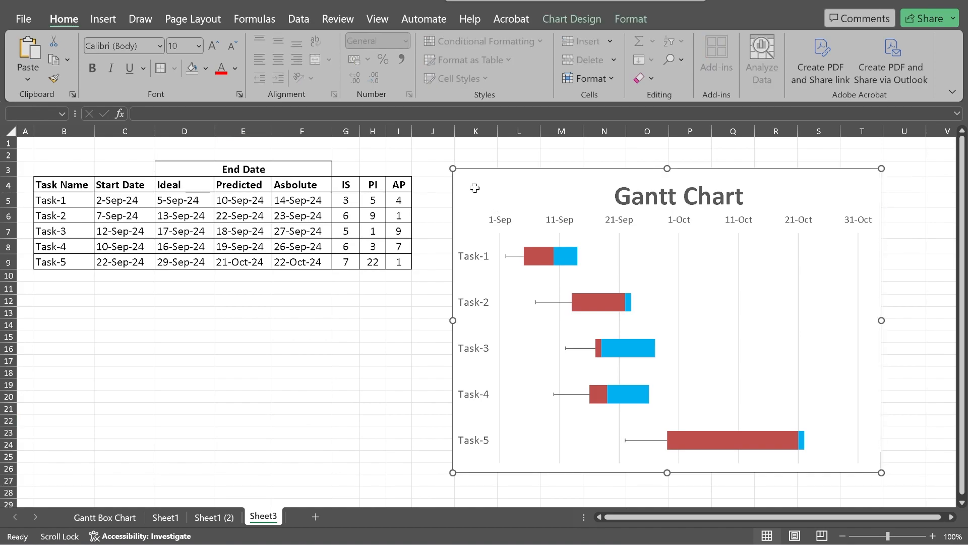
key("Delete")
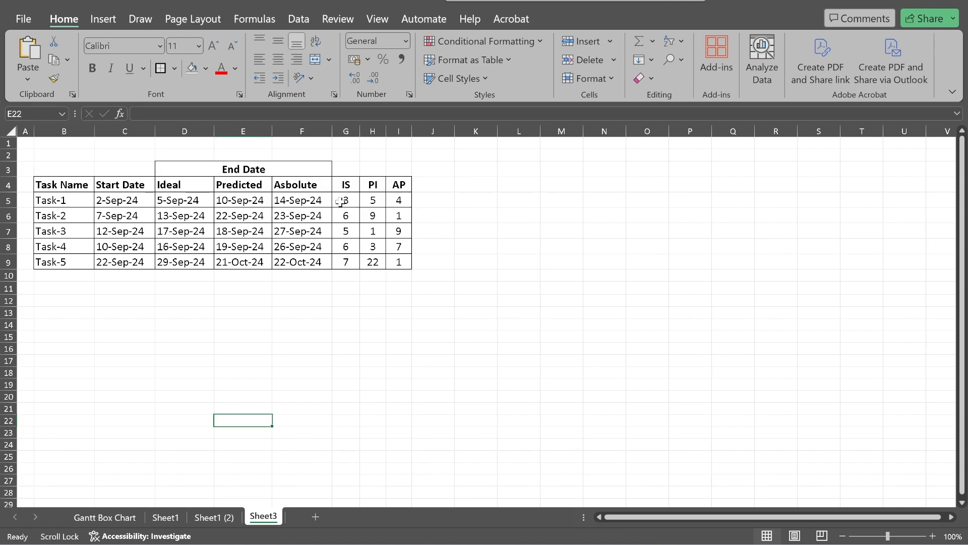
left_click_drag(339, 202, 408, 260)
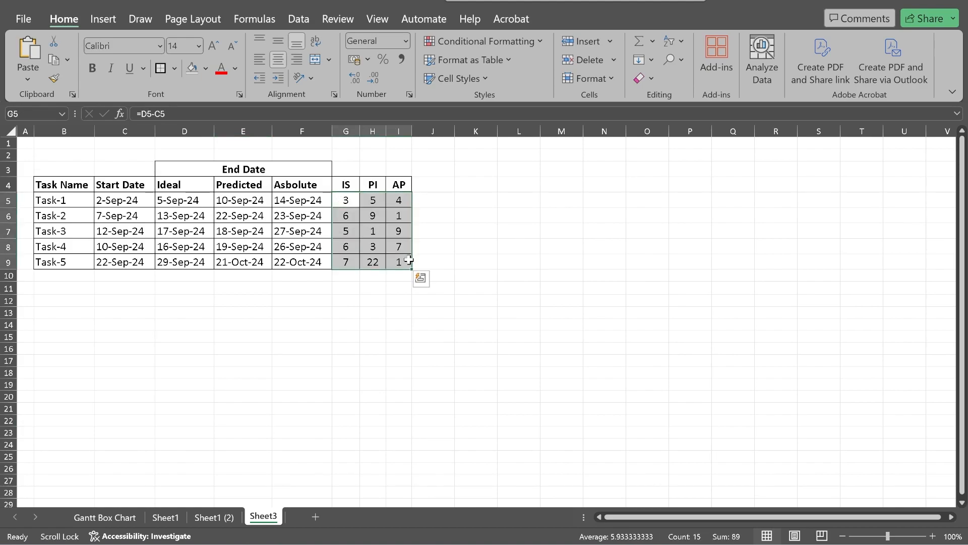
key("ctrl+z")
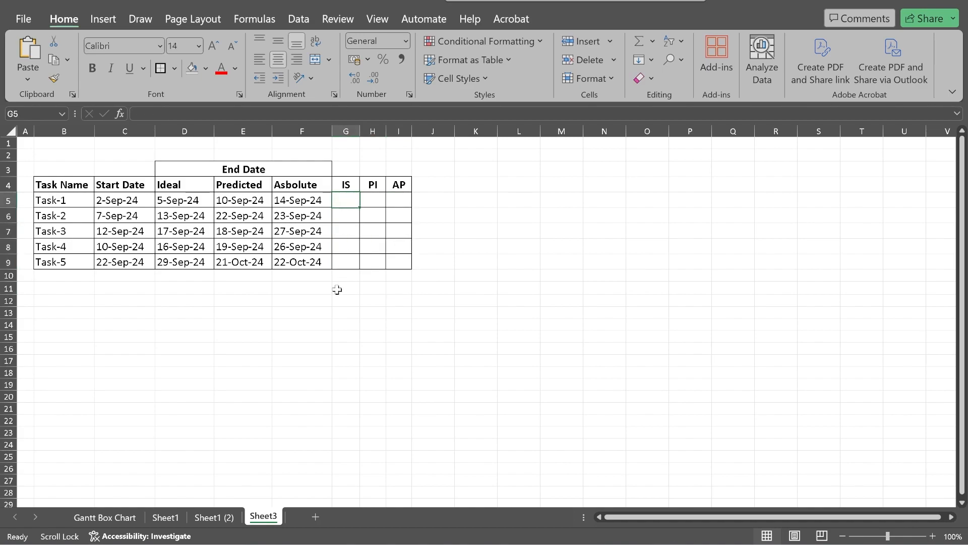
Step: Calculate the IS column with =D5-C5 in G5 and fill the formula down to G9
type("=")
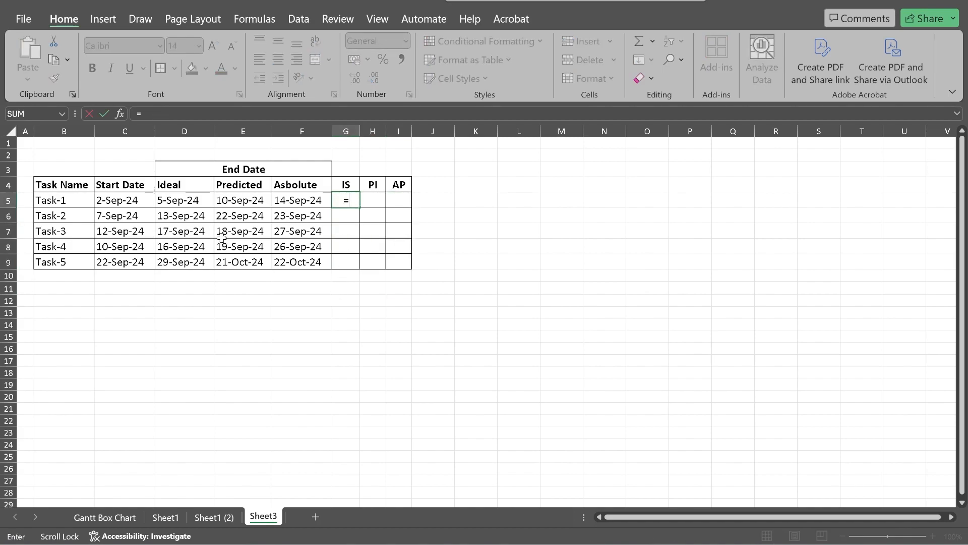
left_click(189, 200)
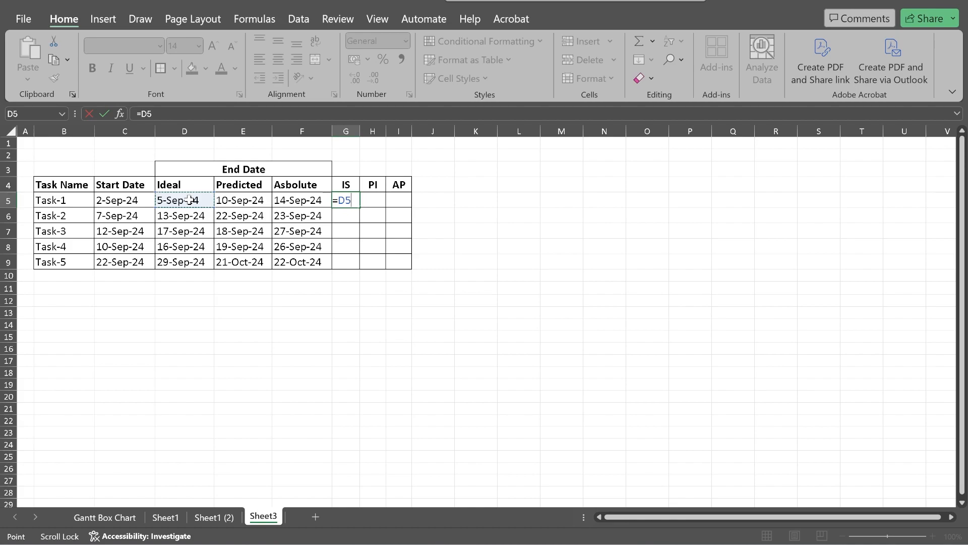
type("-")
left_click(115, 200)
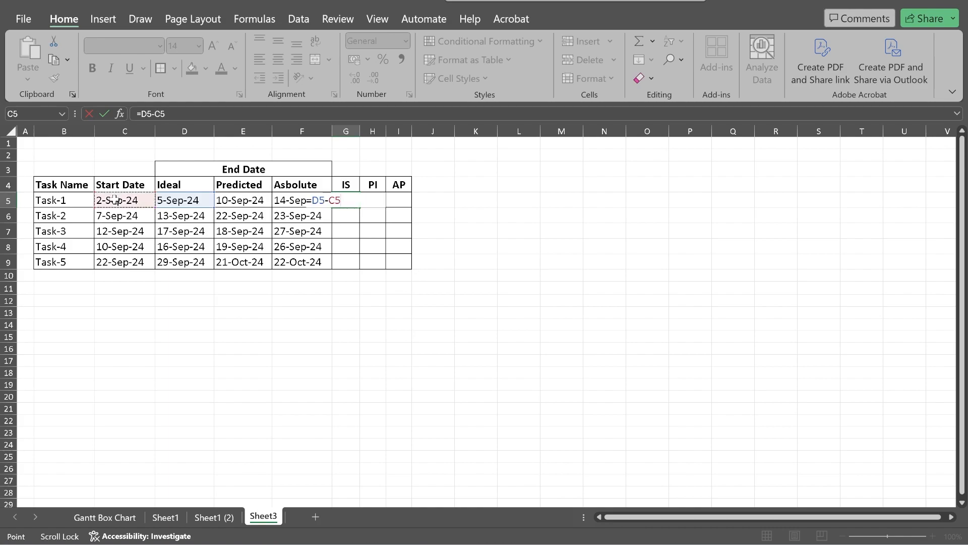
key("Return")
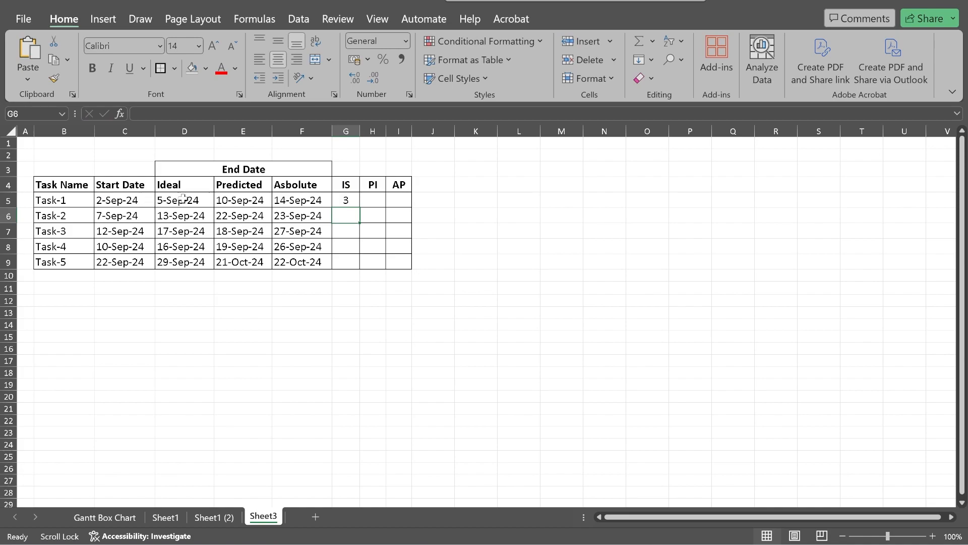
left_click(344, 199)
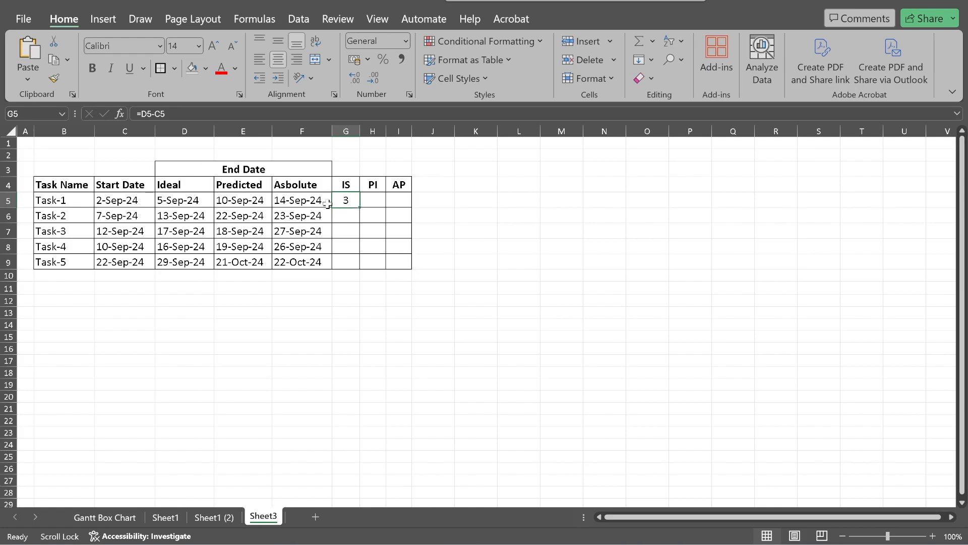
left_click_drag(359, 207, 354, 263)
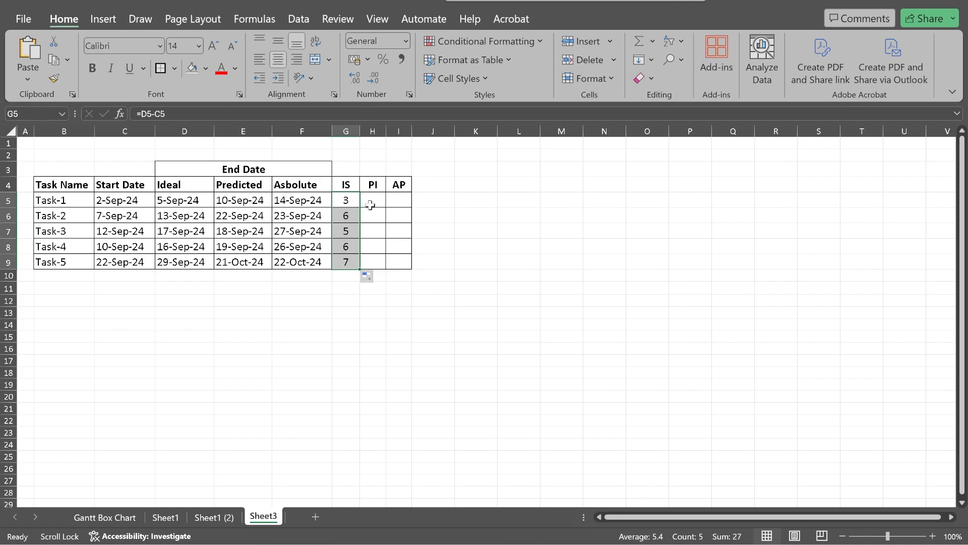
Step: Calculate the PI column with =E5-D5 in H5 and fill the formula down to H9
left_click(373, 201)
type("=")
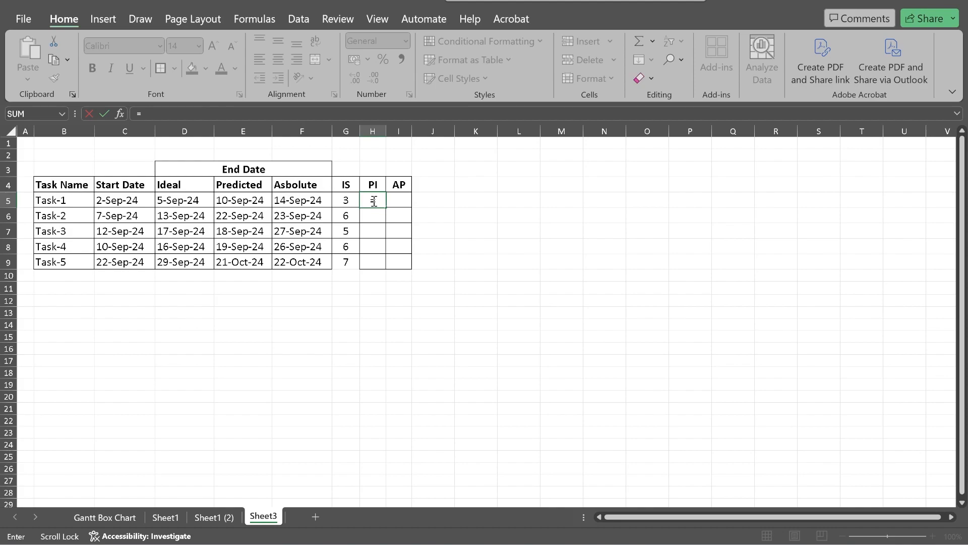
left_click(243, 201)
type("-")
left_click(194, 202)
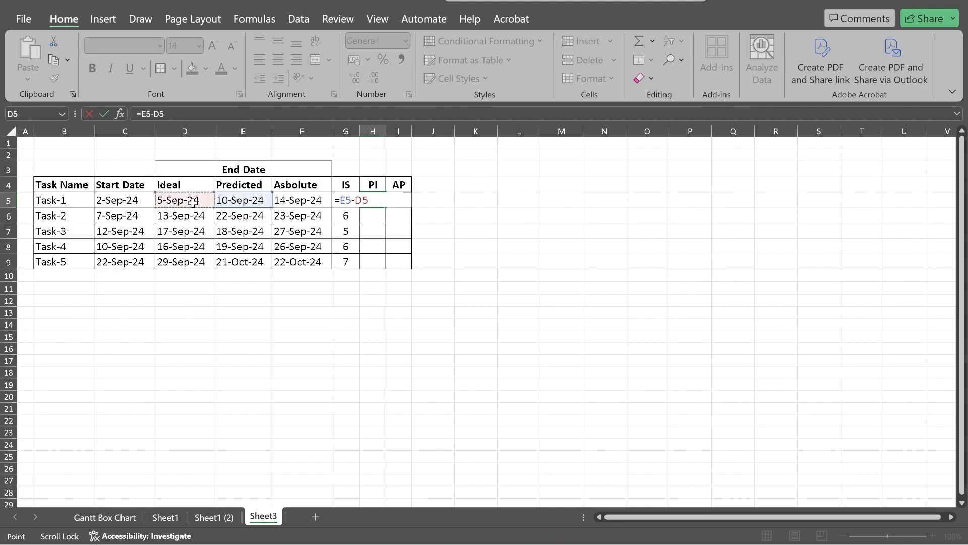
key("Return")
left_click(376, 198)
left_click_drag(388, 207, 381, 266)
Step: Calculate the AP column with =F5-E5 in I5 and fill the formula down to I9
left_click(398, 200)
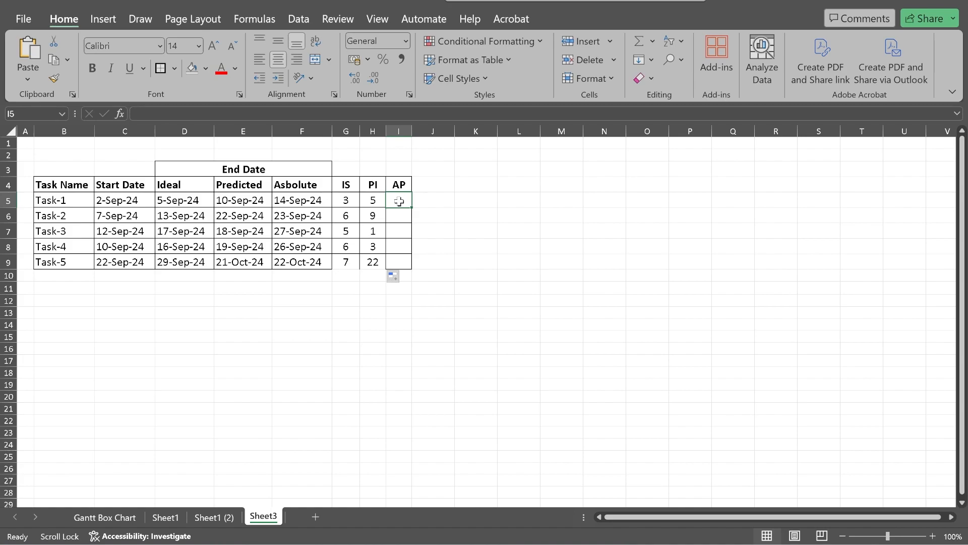
type("=")
left_click(313, 198)
type("-")
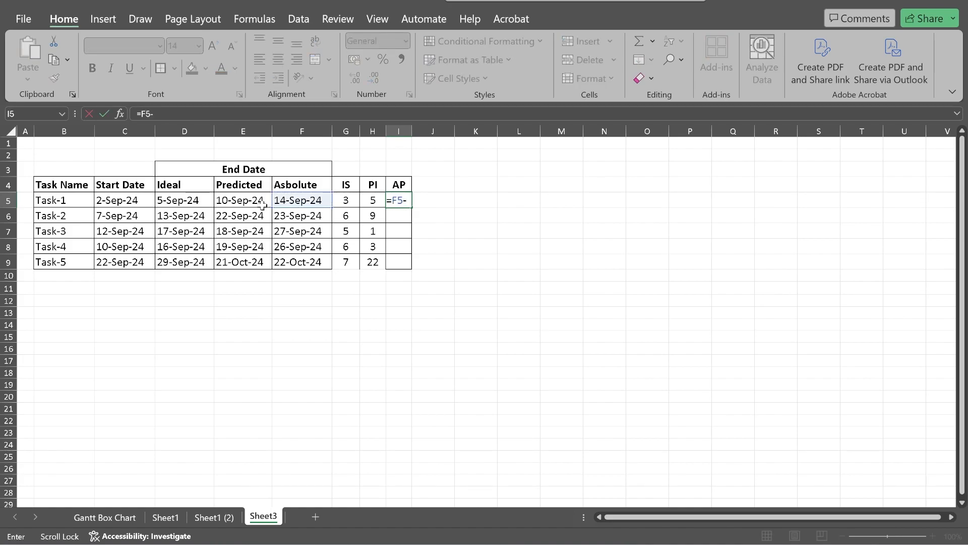
left_click(238, 199)
key("Return")
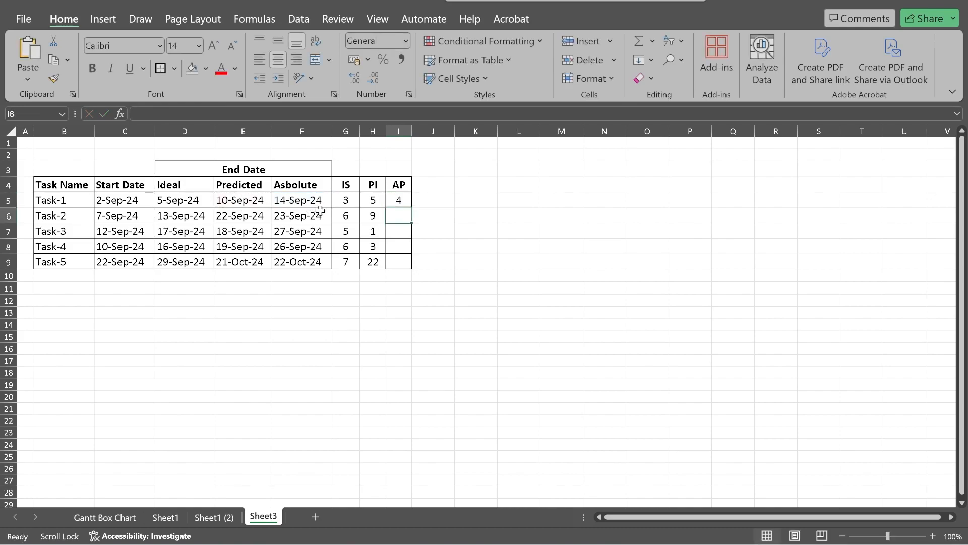
left_click(398, 202)
left_click_drag(409, 208, 407, 265)
left_click(398, 301)
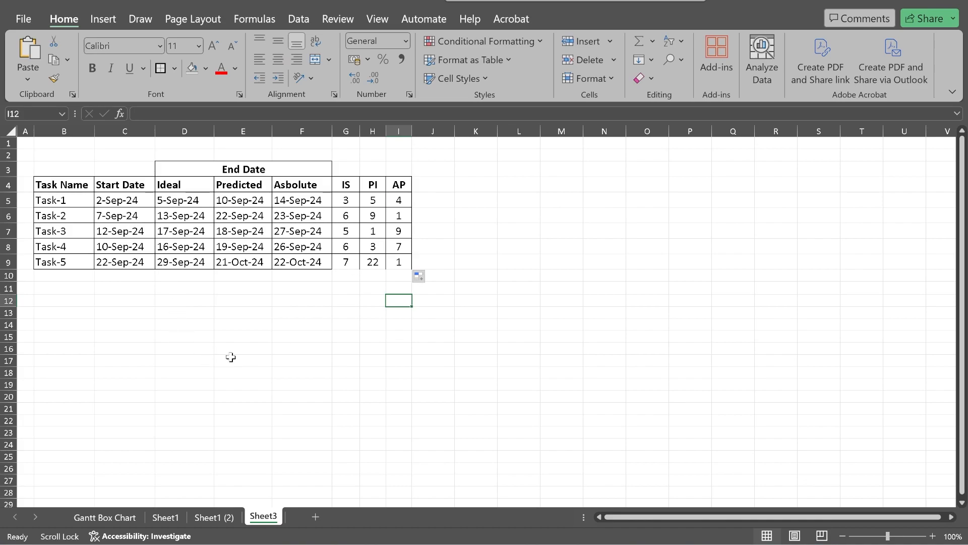
Step: Insert an empty 2-D stacked bar chart, then move and enlarge it beside the table to cover about K4 to T22
left_click(463, 186)
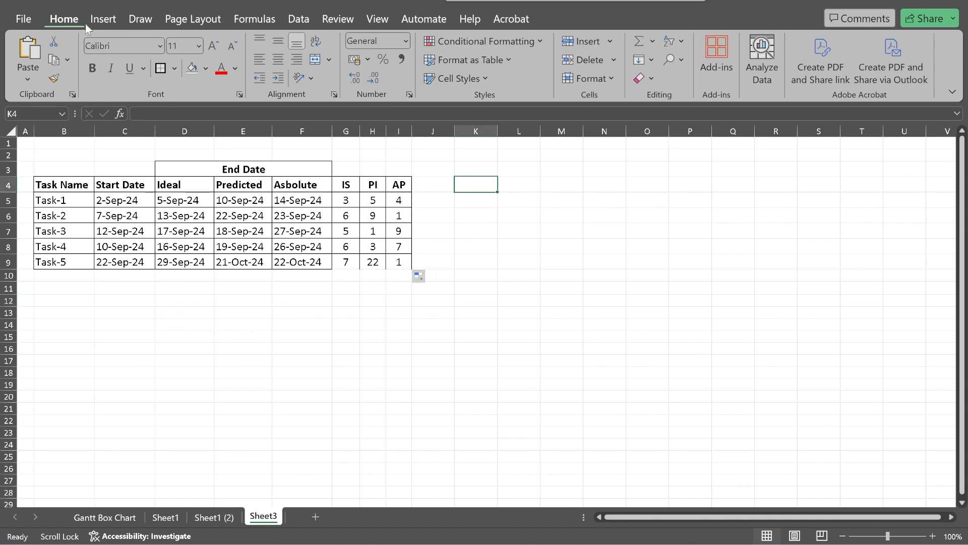
left_click(102, 20)
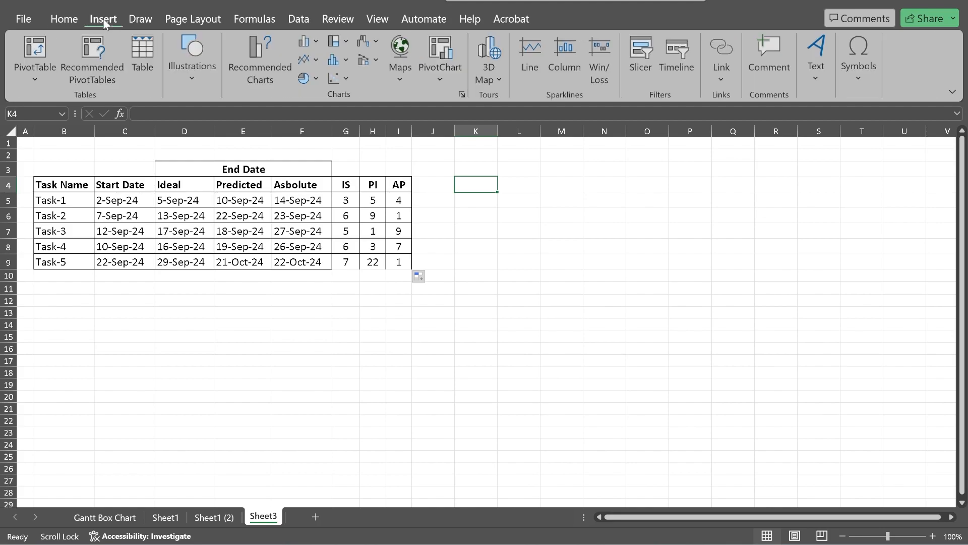
left_click(317, 43)
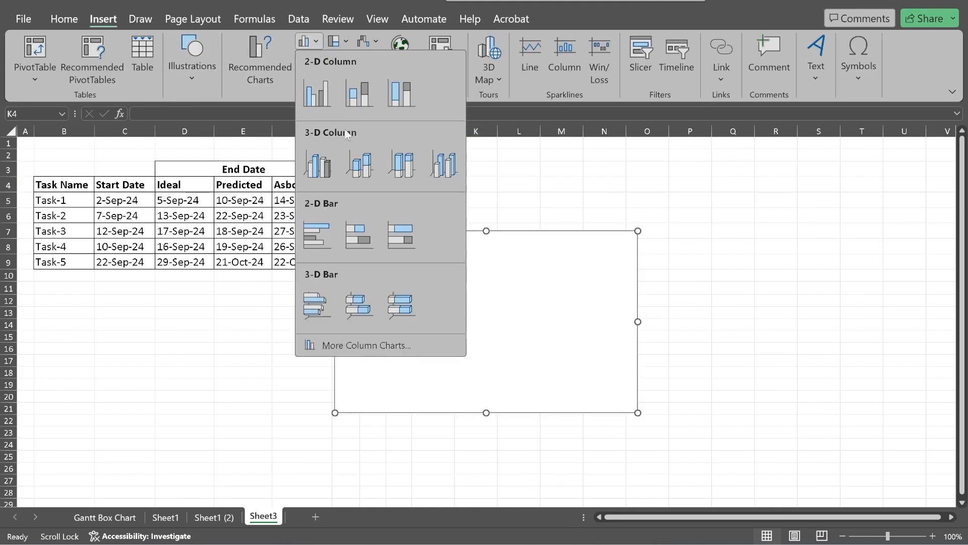
left_click(362, 237)
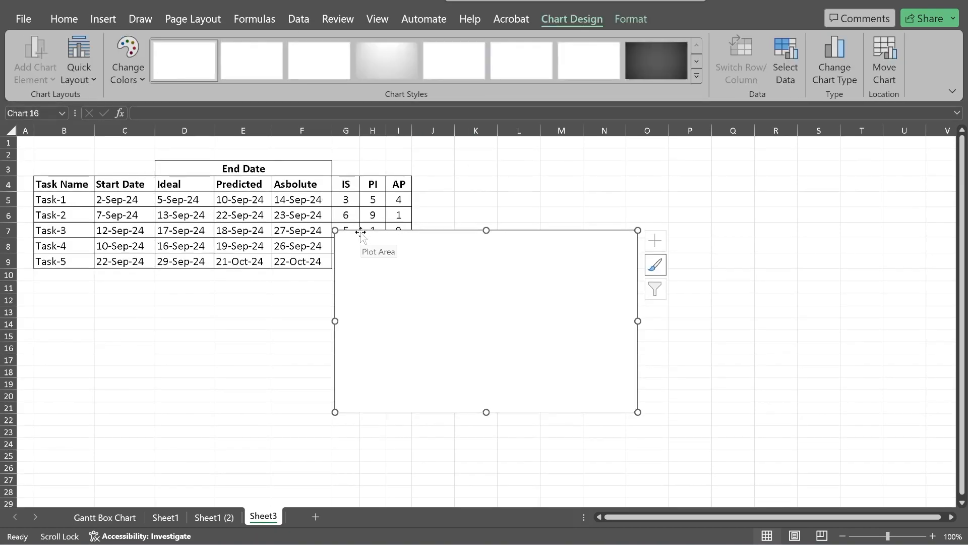
left_click_drag(558, 255, 684, 202)
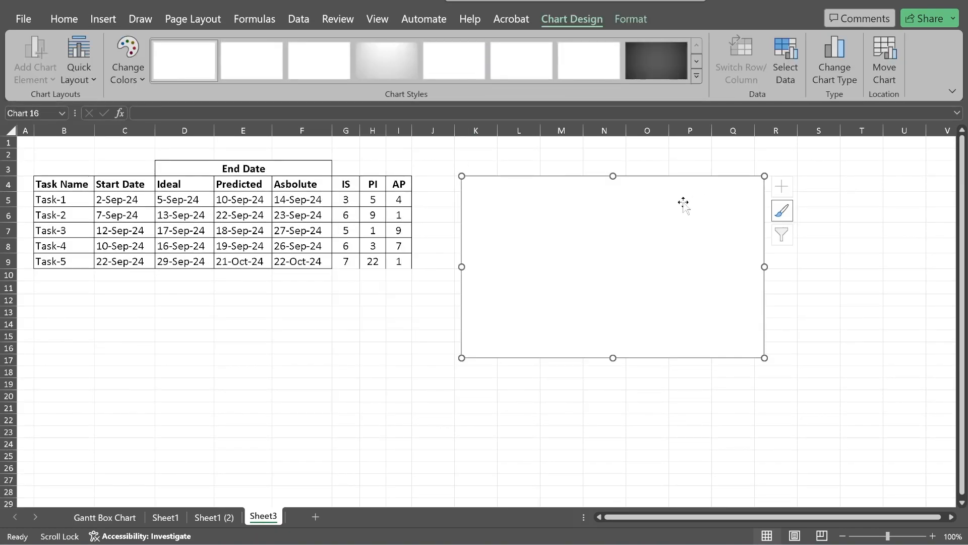
left_click_drag(764, 358, 869, 419)
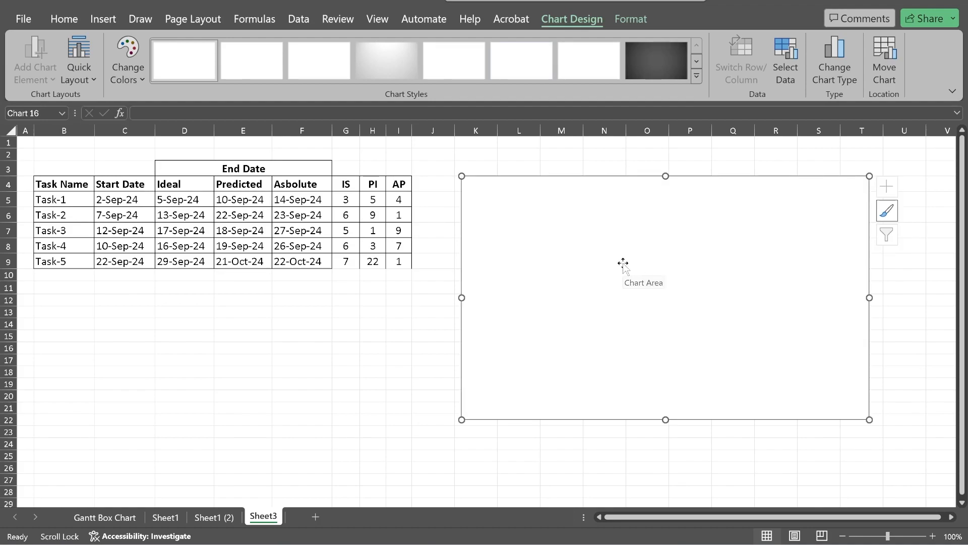
Step: Add a series to the chart's data source, named from D4 (Ideal) with values D5:D9
right_click(593, 232)
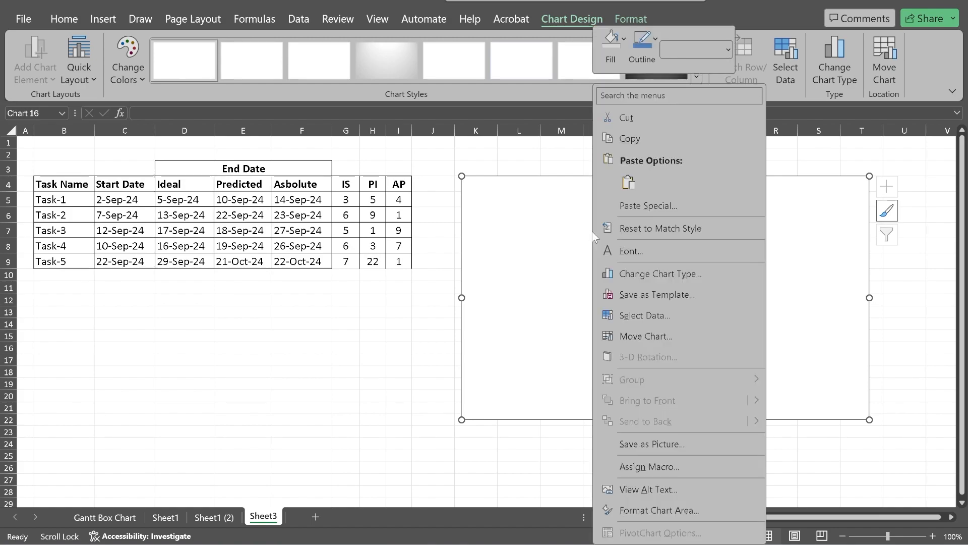
left_click(670, 320)
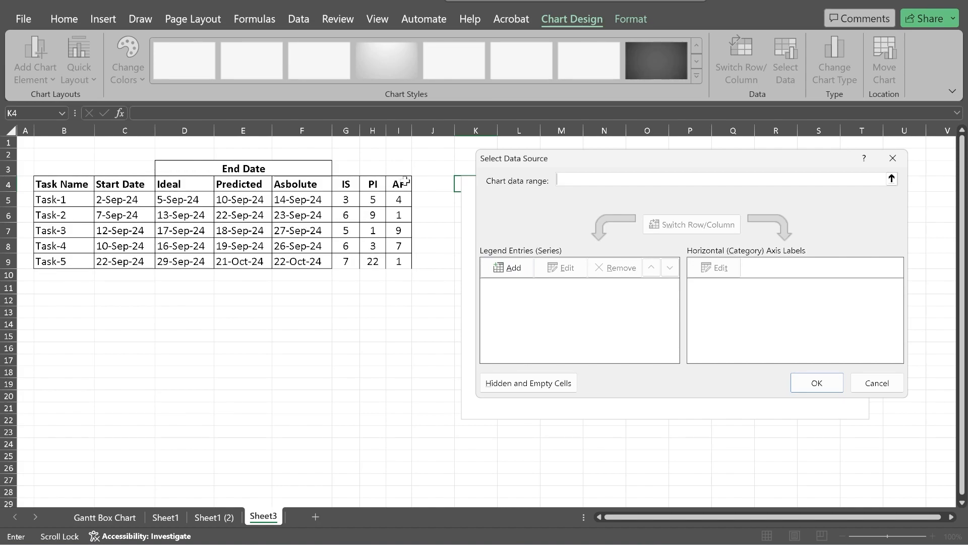
left_click(512, 269)
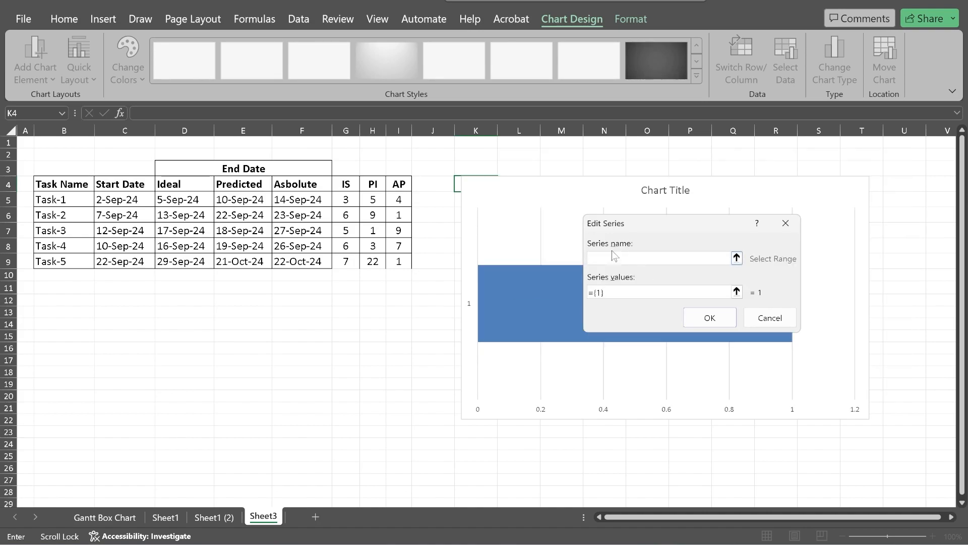
left_click(188, 184)
key("Tab")
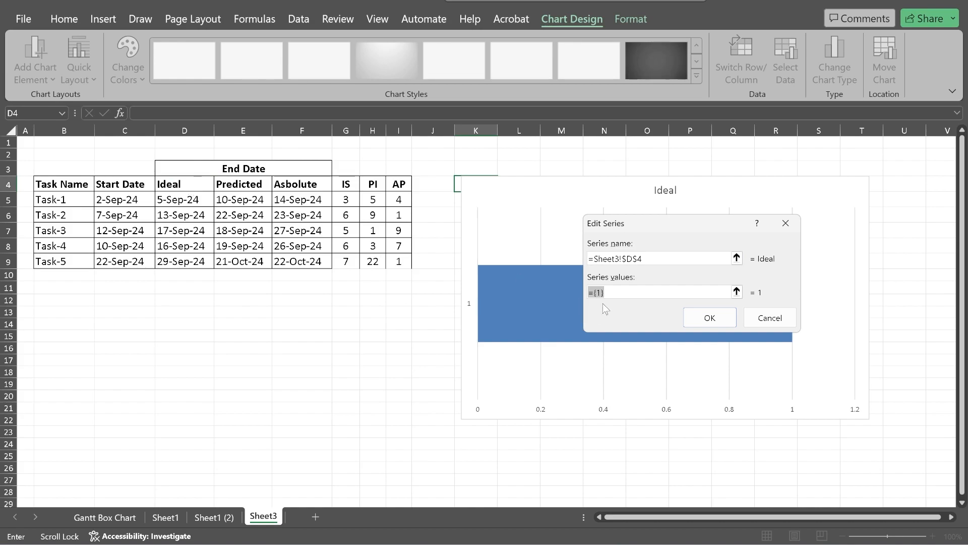
left_click_drag(172, 199, 178, 262)
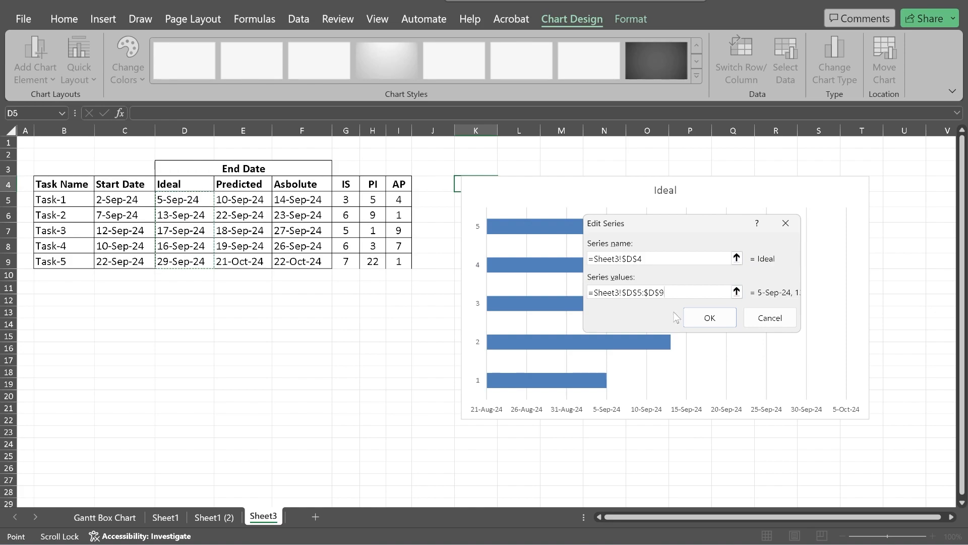
left_click(710, 318)
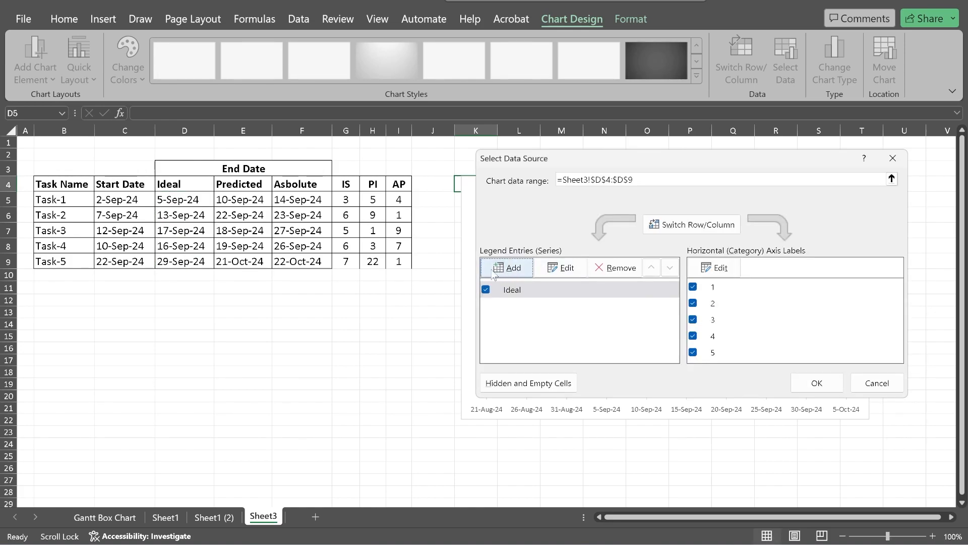
Step: Add a second chart series named from H4 (PI) with values H5:H9
left_click(519, 269)
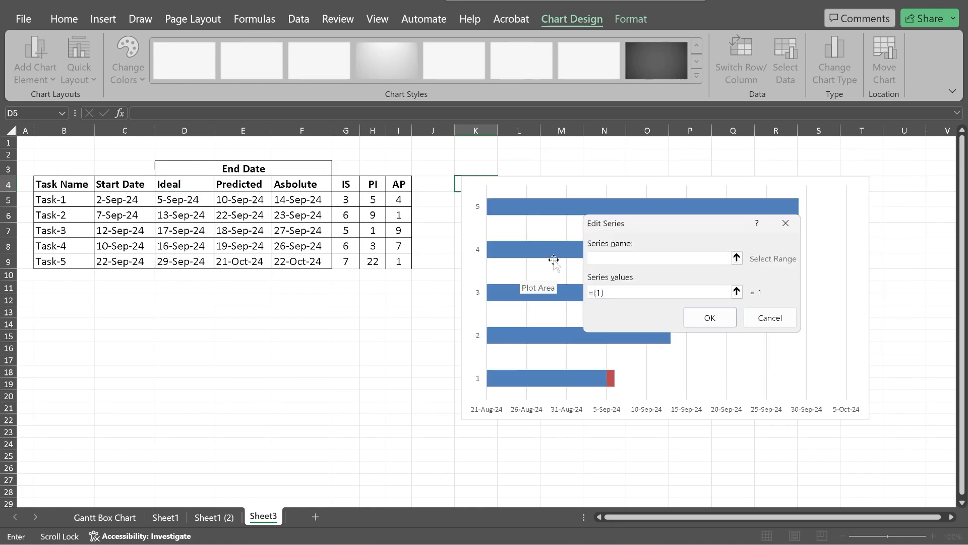
left_click(371, 184)
key("Tab")
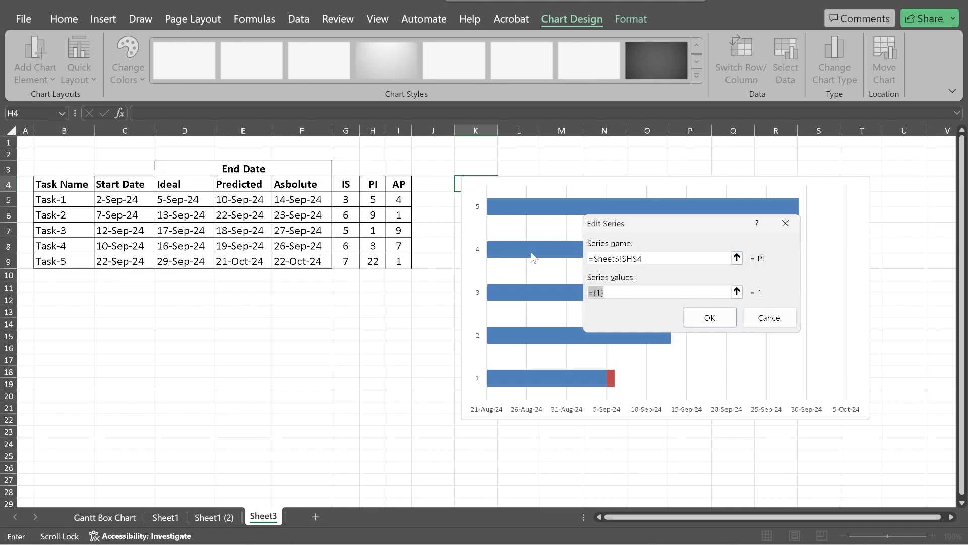
left_click(372, 198)
left_click_drag(373, 197, 375, 266)
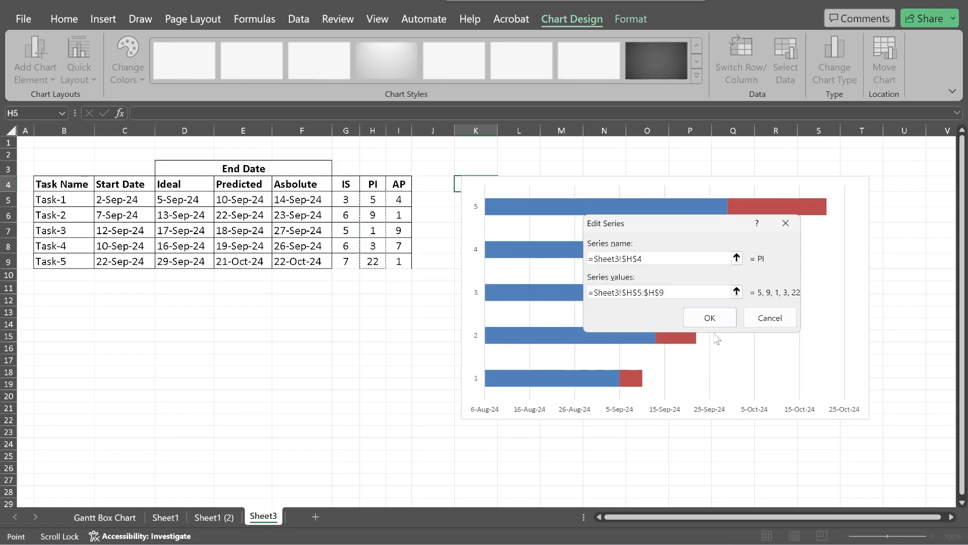
left_click(710, 318)
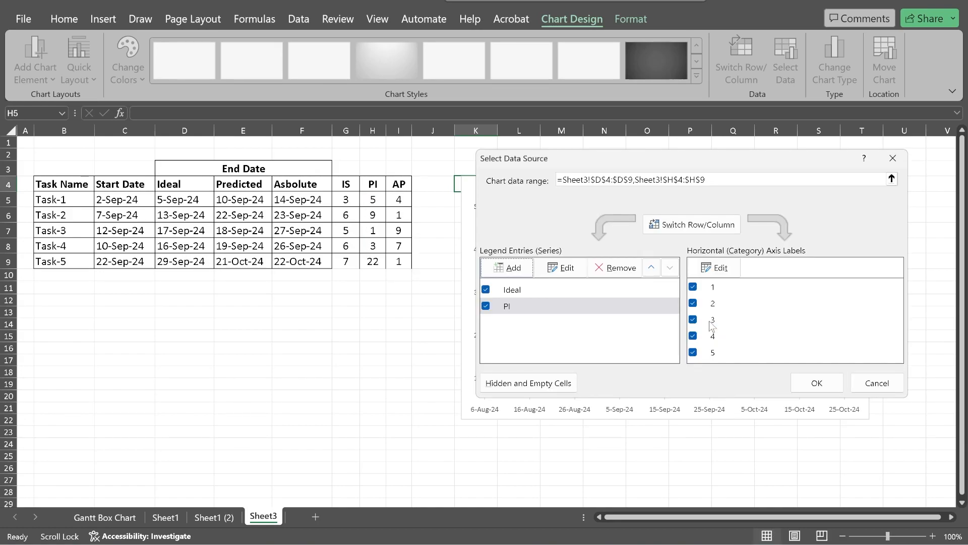
Step: Add a third chart series named from I4 (AP) with values I5:I9
left_click(514, 270)
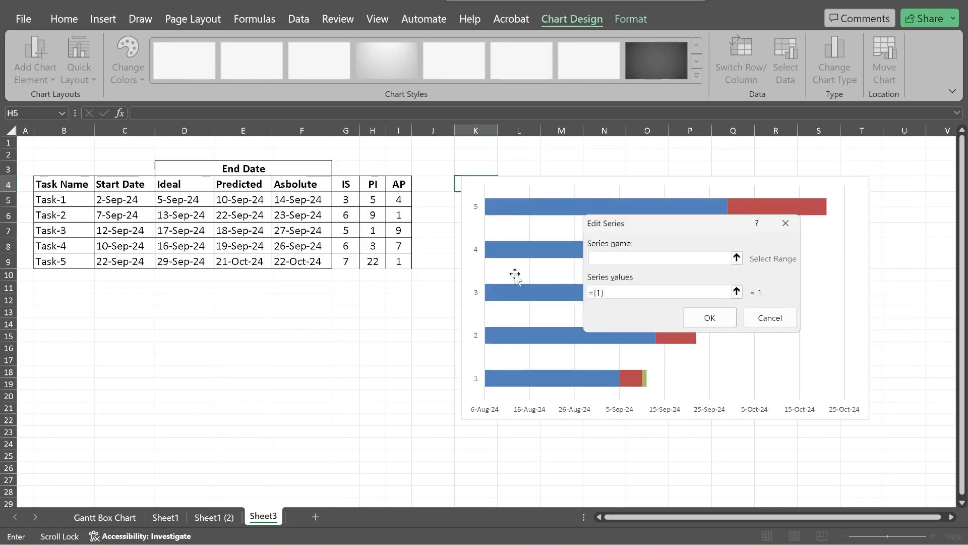
left_click(398, 185)
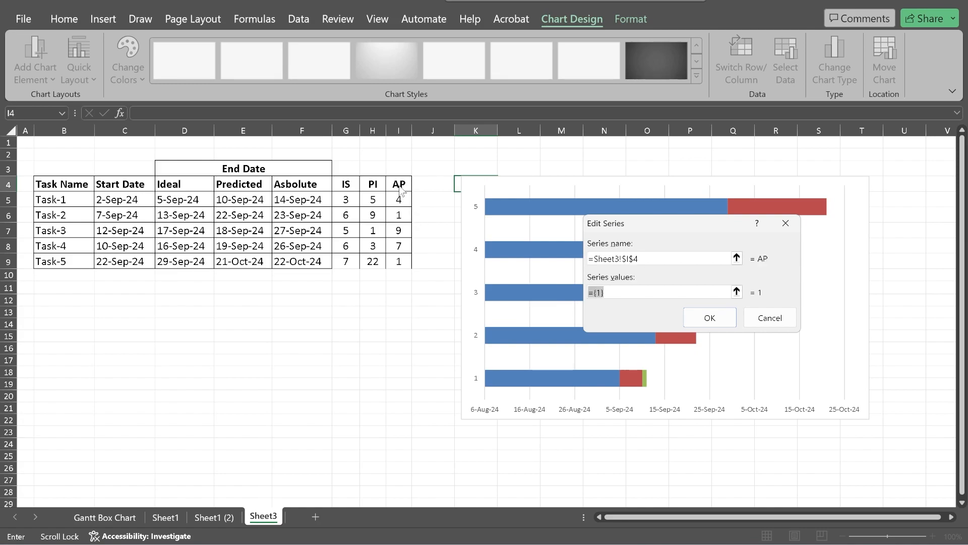
left_click_drag(399, 198, 402, 259)
left_click(717, 322)
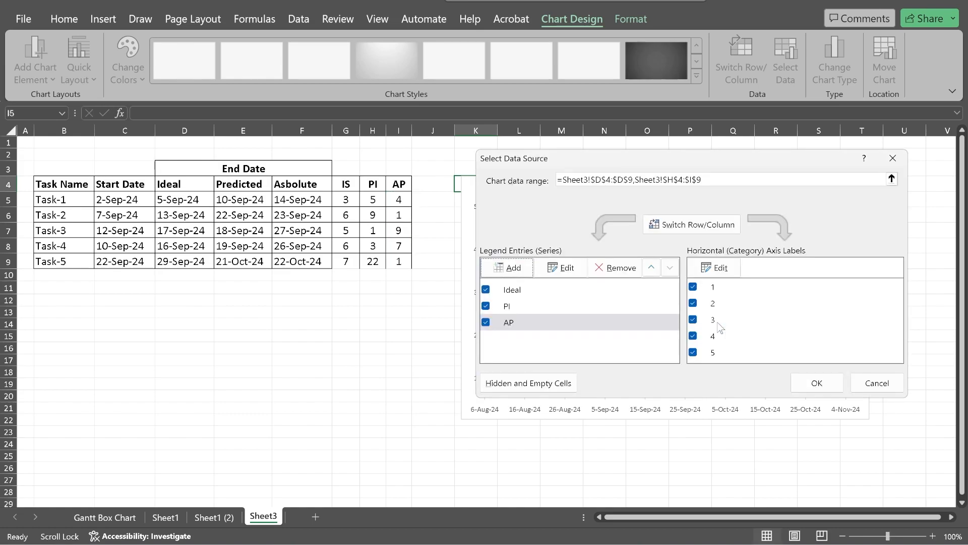
Step: Use the task names in B5:B9 as the chart's category axis labels and apply the data source changes
left_click(733, 274)
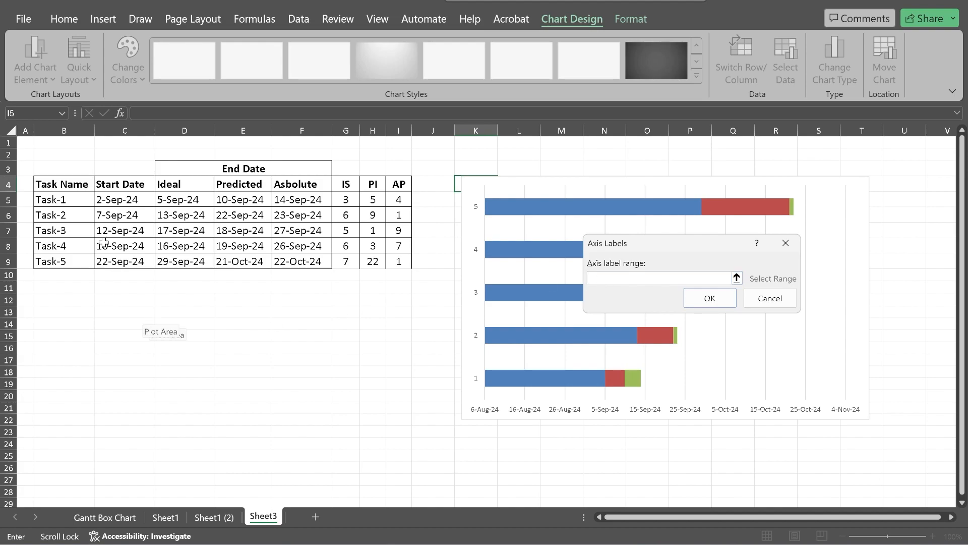
left_click_drag(54, 197, 61, 261)
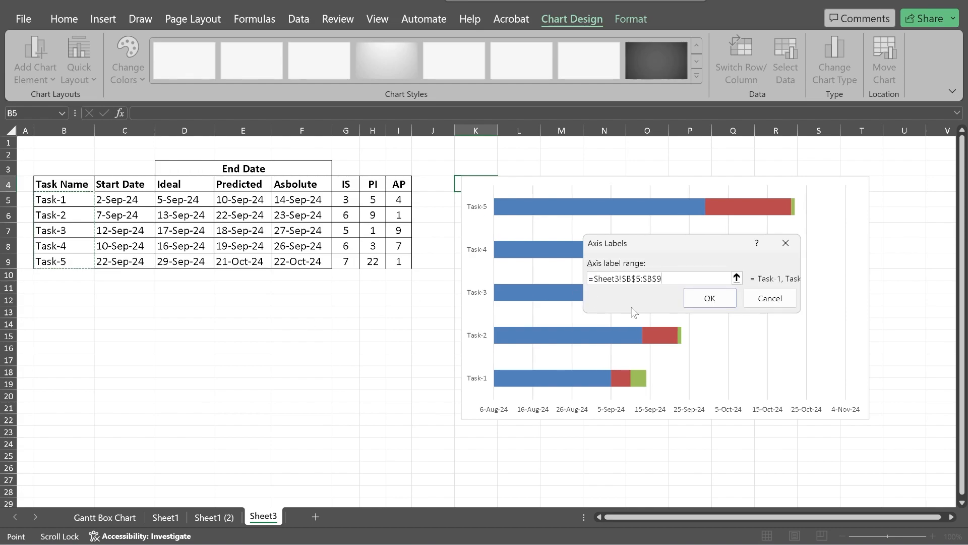
left_click(708, 300)
left_click(816, 382)
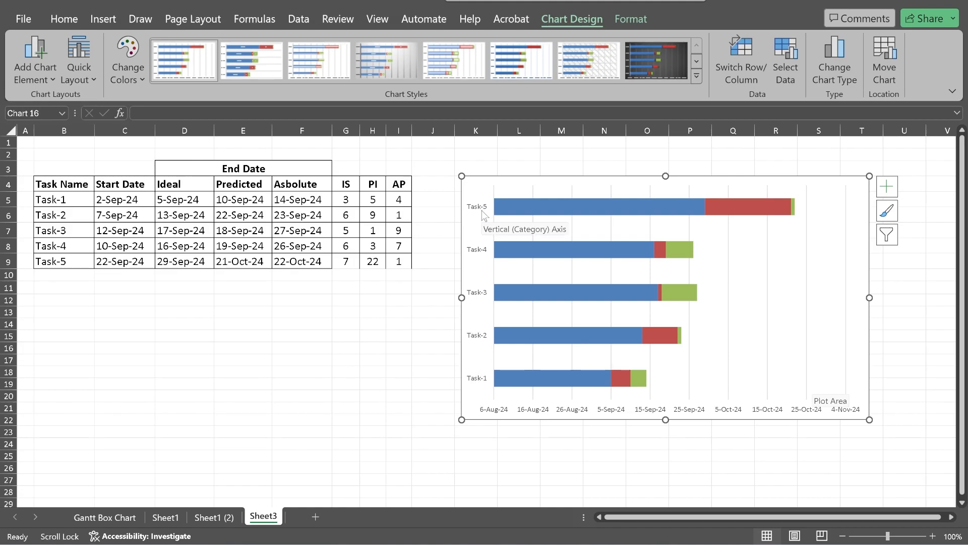
Step: Show the categories of the chart's vertical task axis in reverse order
left_click(480, 255)
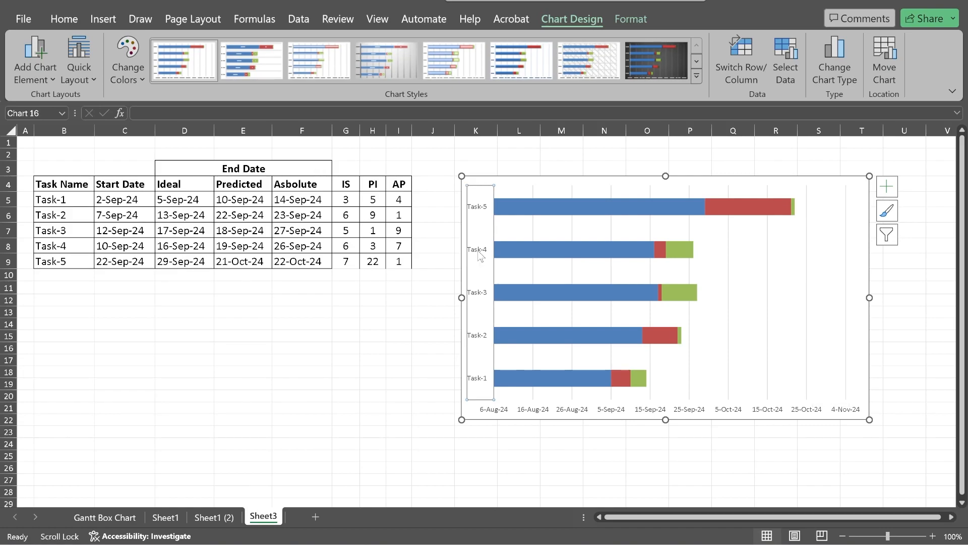
double_click(480, 255)
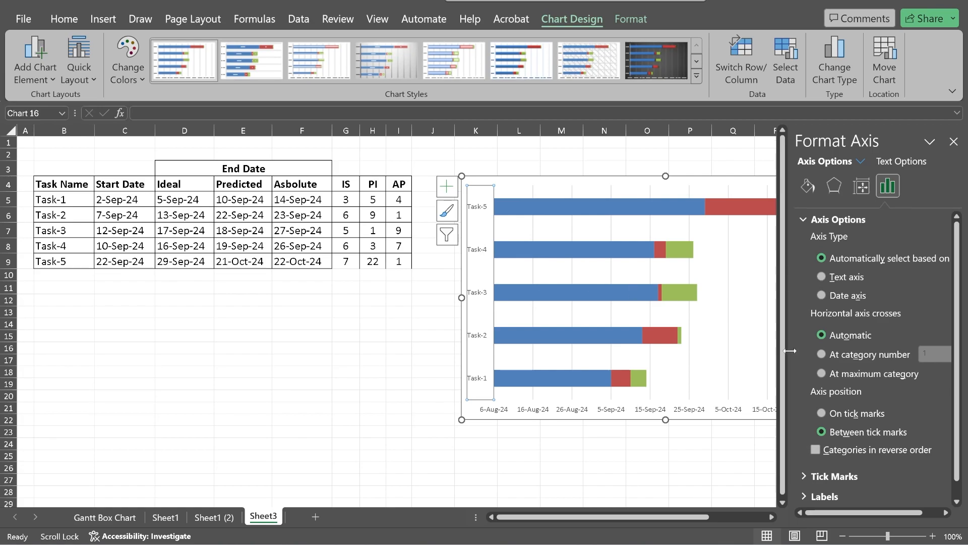
left_click(814, 449)
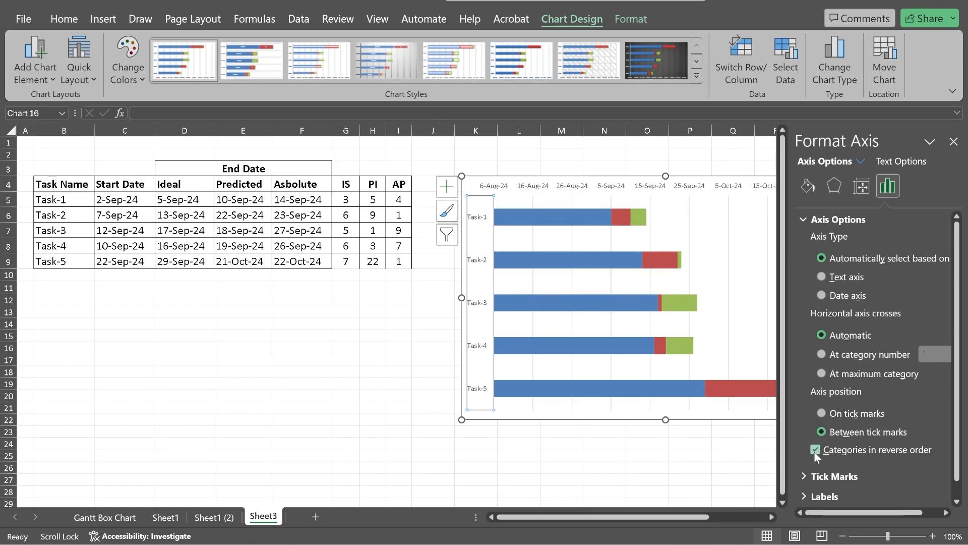
left_click(953, 141)
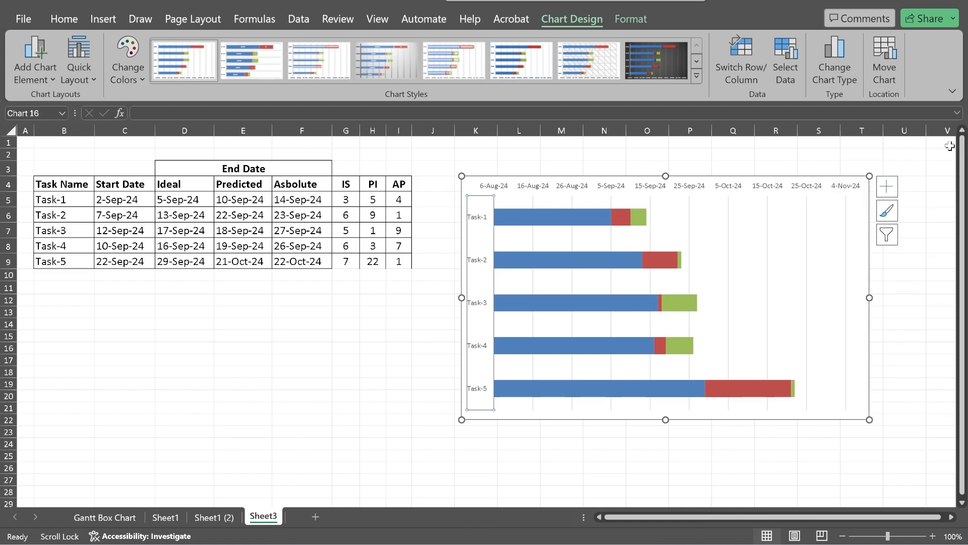
left_click(398, 362)
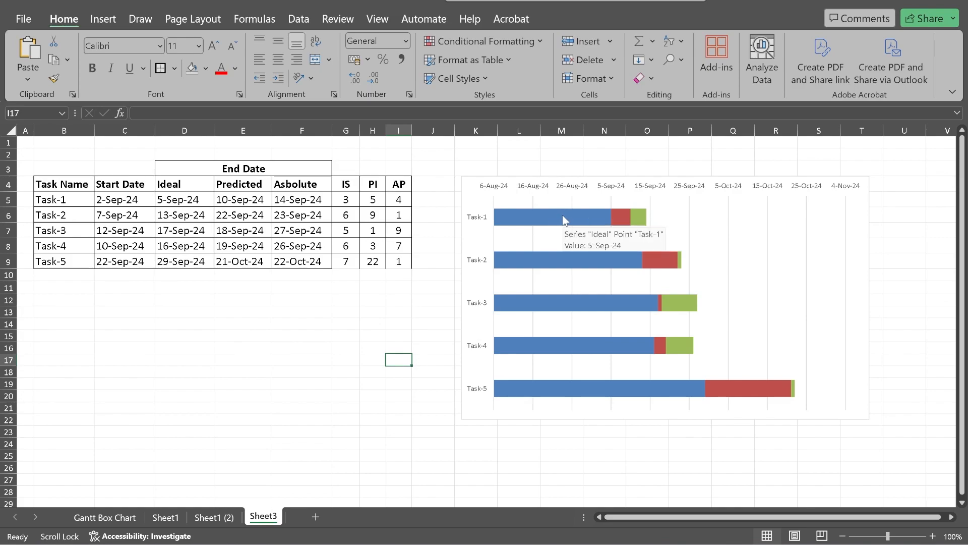
Step: Add horizontal error bars to the Ideal series with their direction set to Minus
left_click(563, 220)
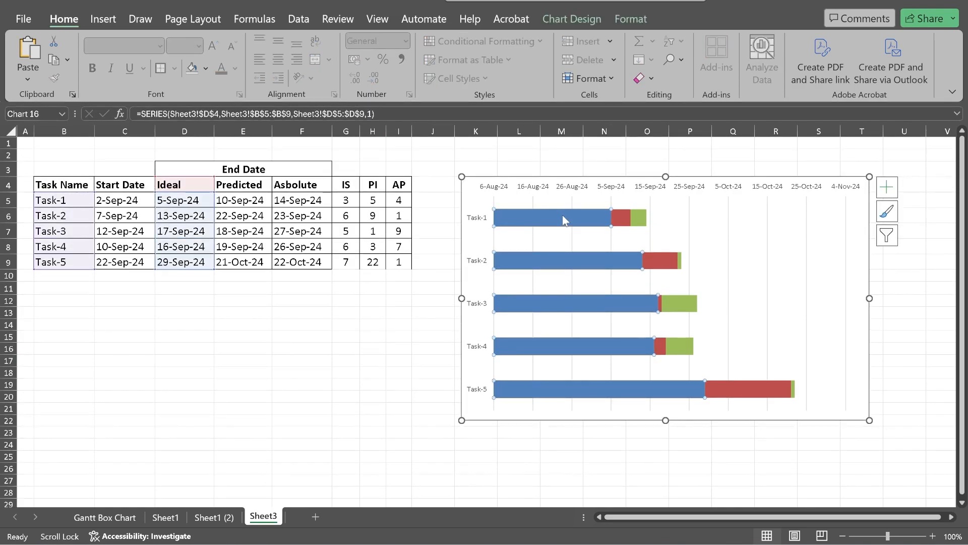
left_click(887, 188)
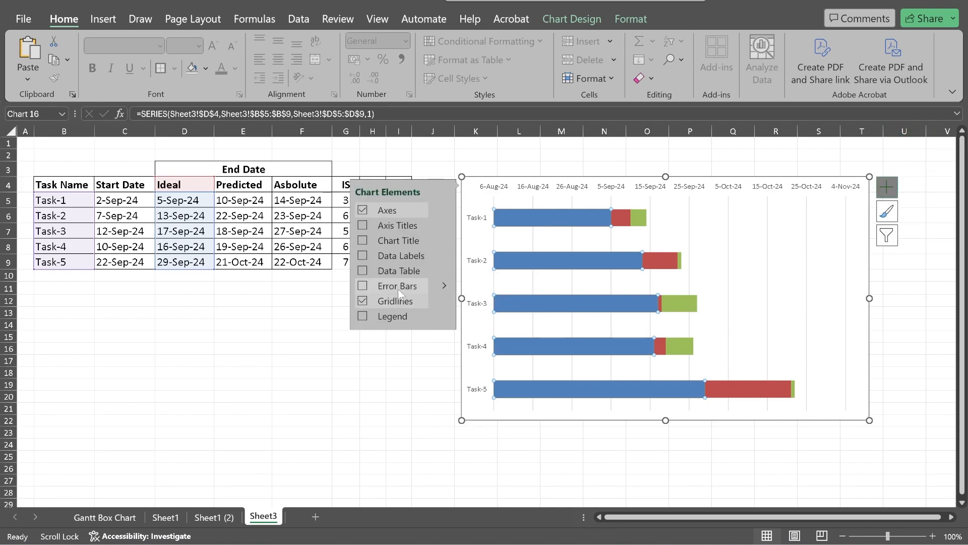
left_click(446, 287)
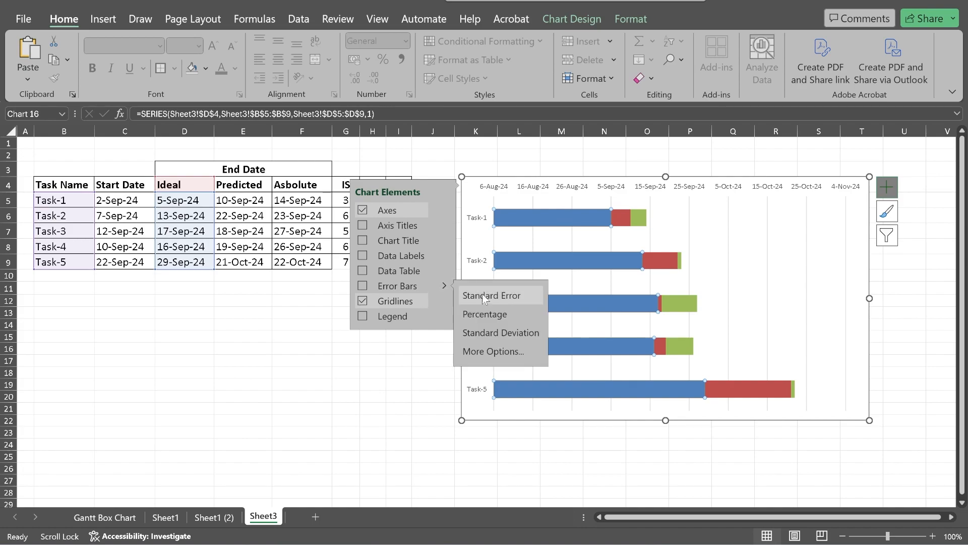
left_click(510, 351)
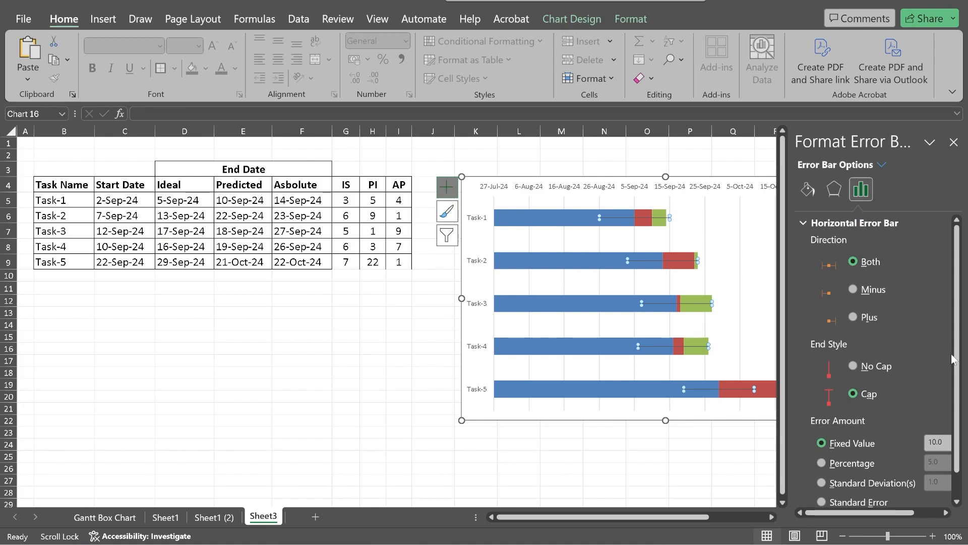
left_click(853, 290)
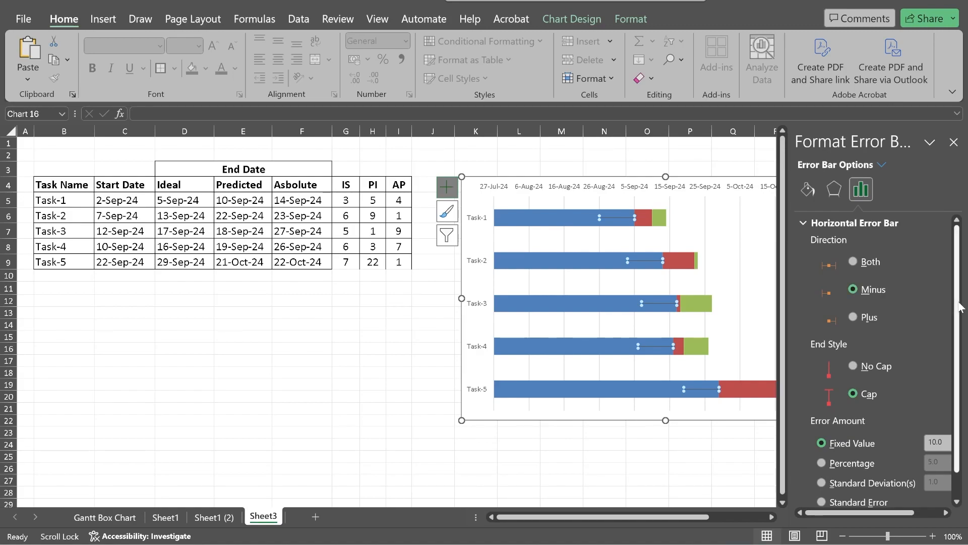
Step: Give the Ideal error bars a custom error amount, with the positive value cleared and negative values from the IS column, G5:G9
scroll(951, 375, "down", 1)
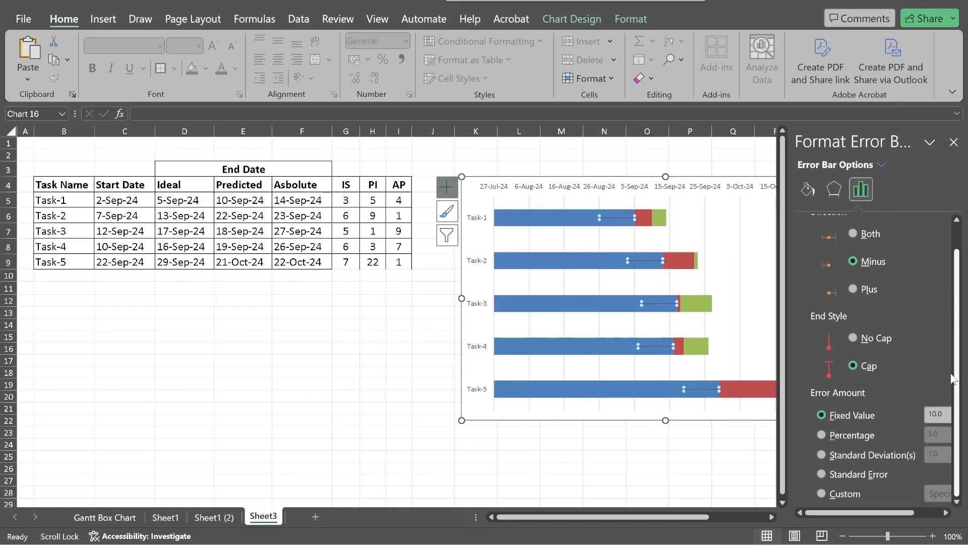
left_click(846, 495)
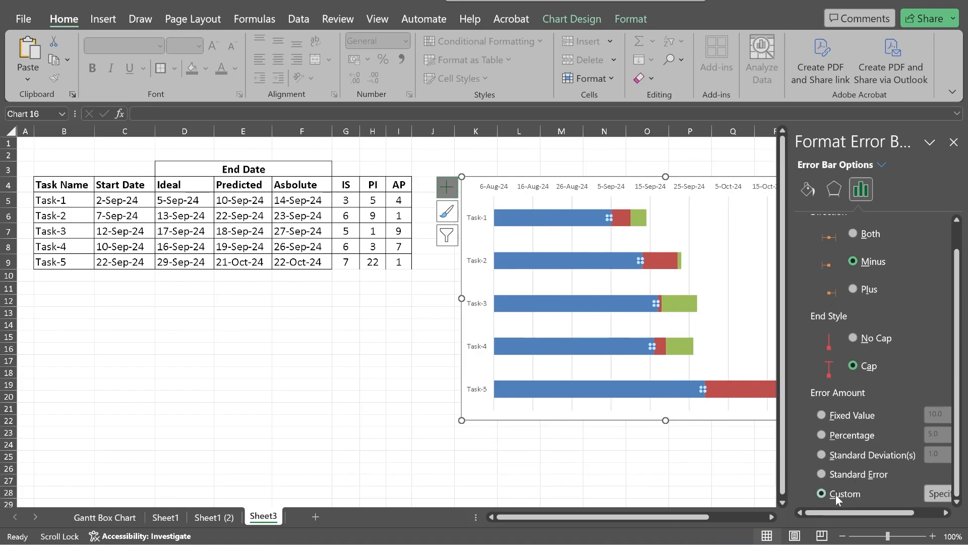
left_click(939, 494)
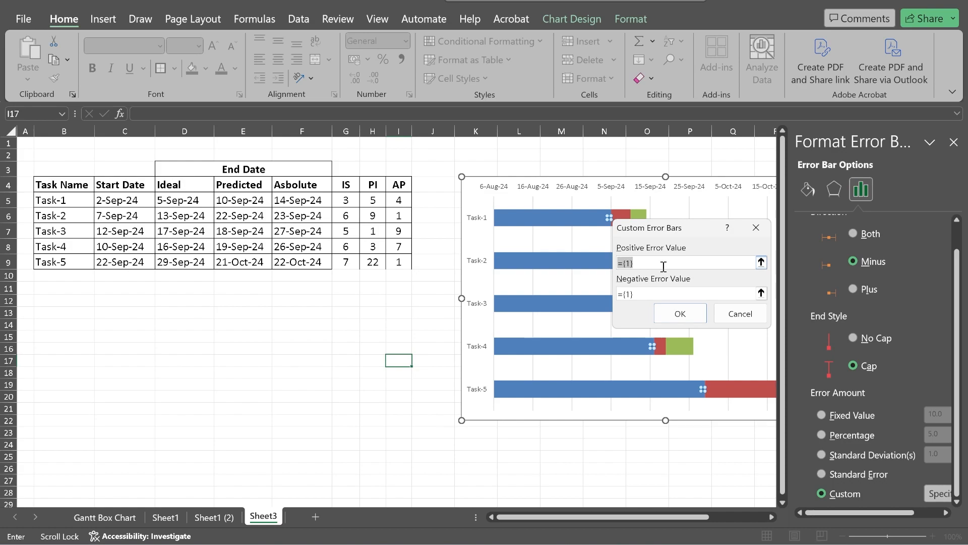
key("BackSpace")
key("Tab")
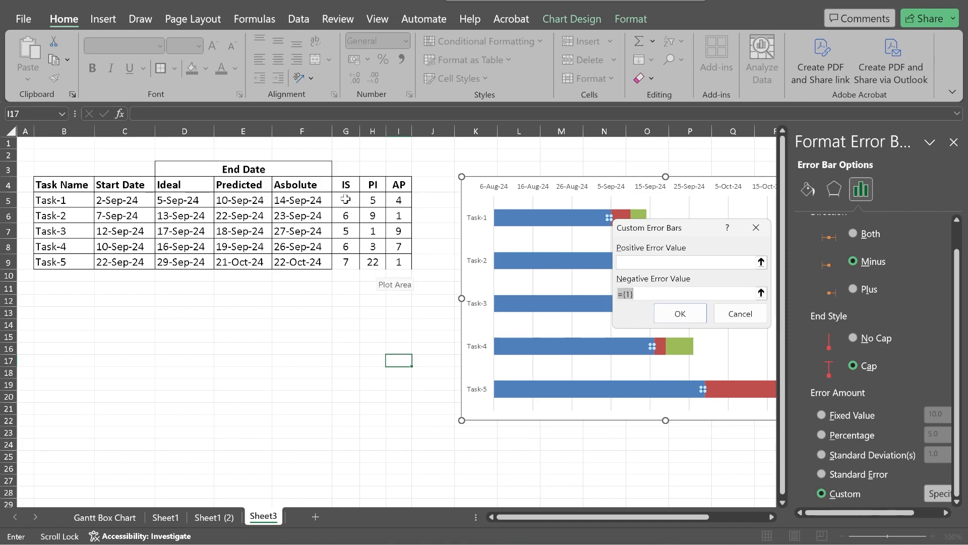
left_click_drag(345, 199, 344, 259)
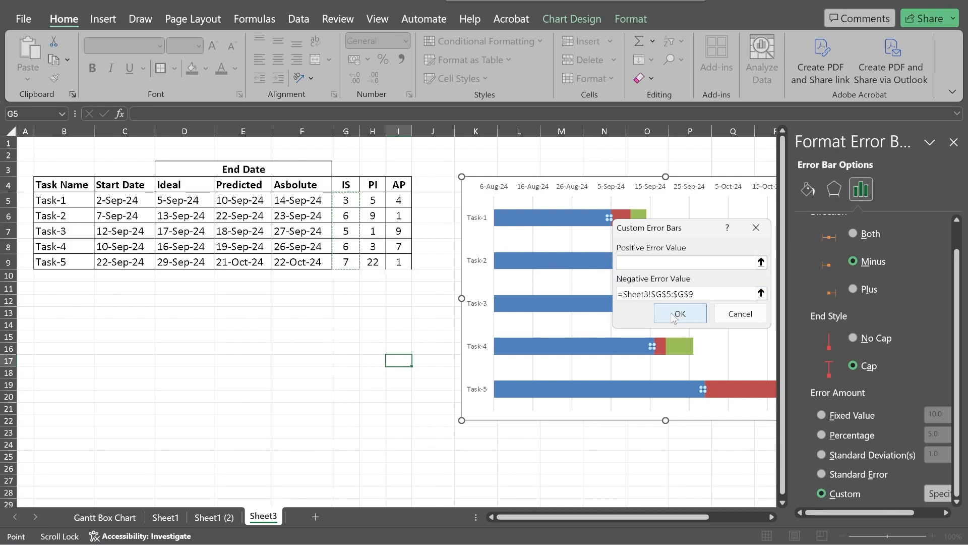
left_click(673, 316)
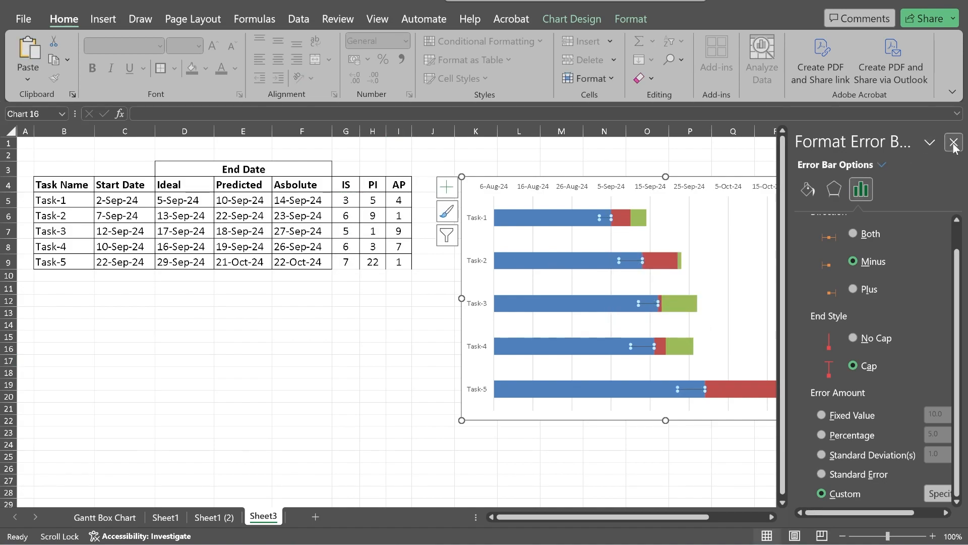
left_click(953, 143)
Step: Set the Ideal series bars to No fill through the data series formatting
left_click(522, 222)
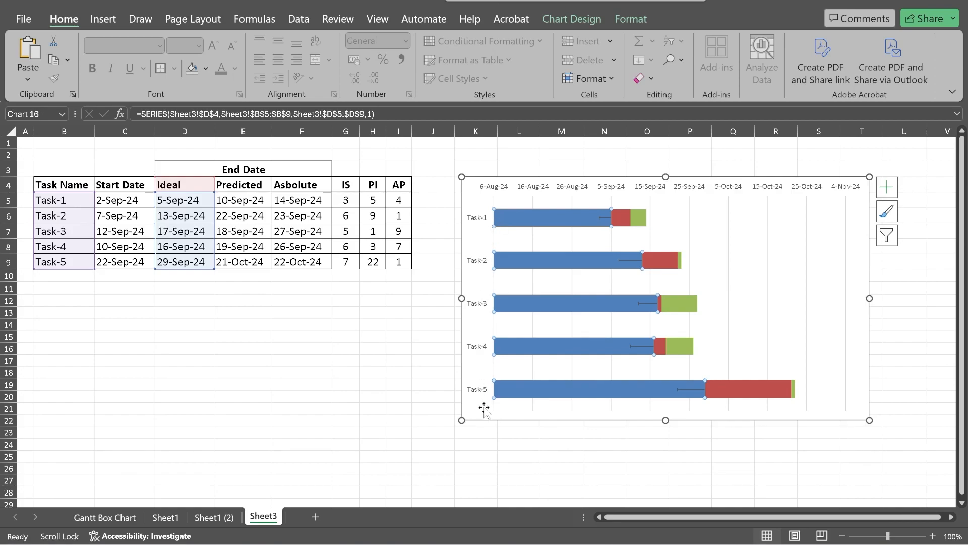
right_click(520, 223)
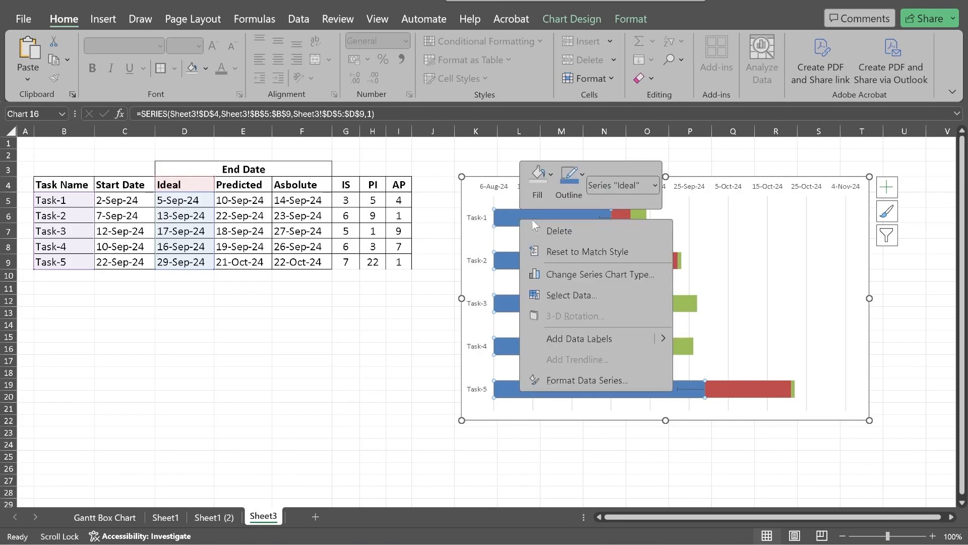
left_click(550, 180)
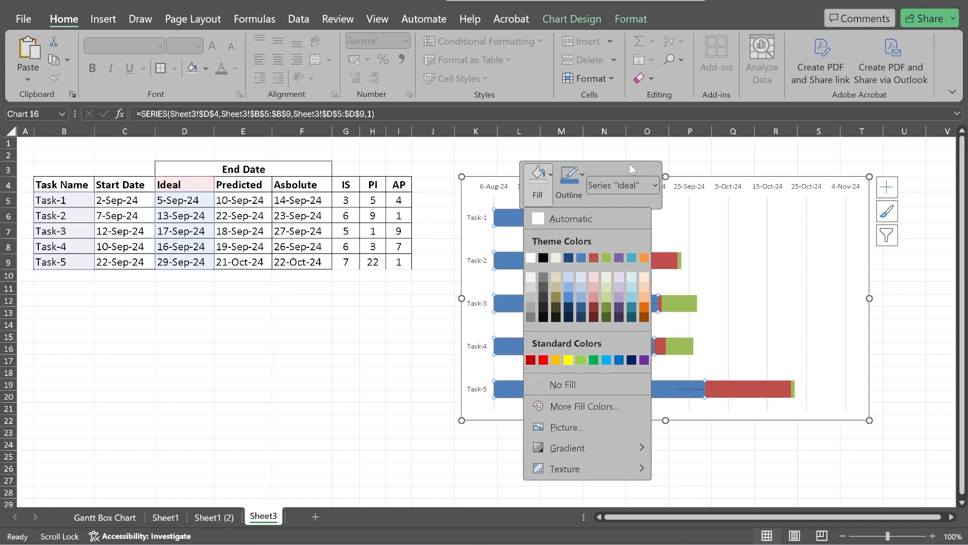
key("Escape")
right_click(540, 222)
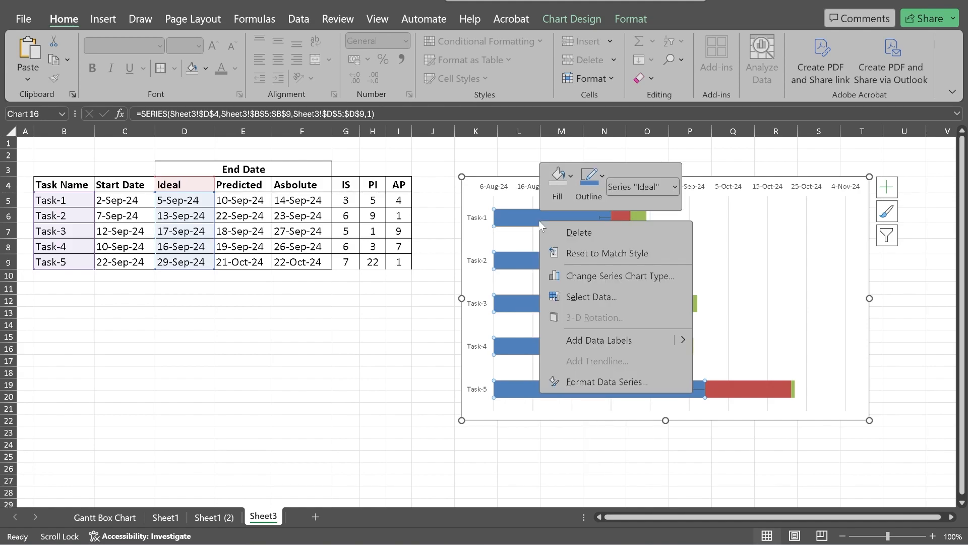
left_click(624, 385)
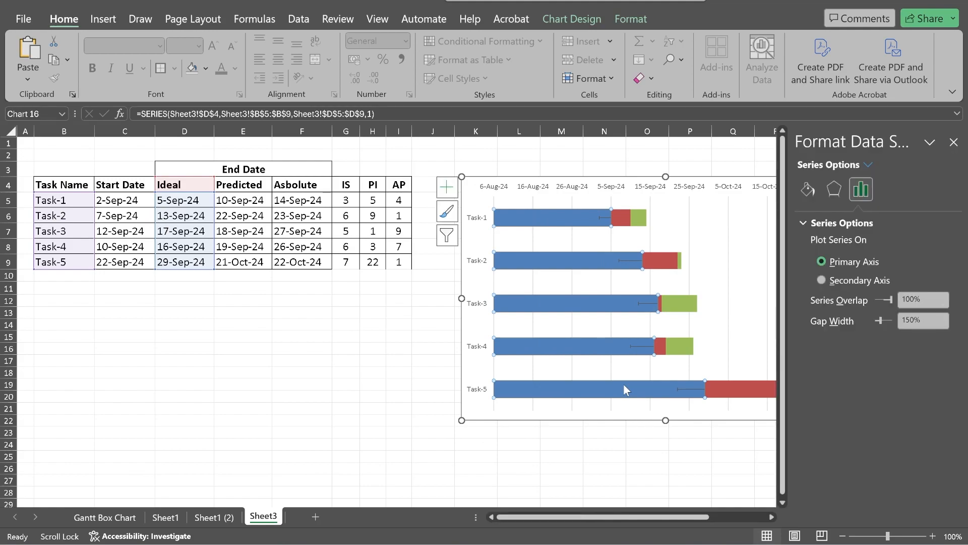
left_click(806, 191)
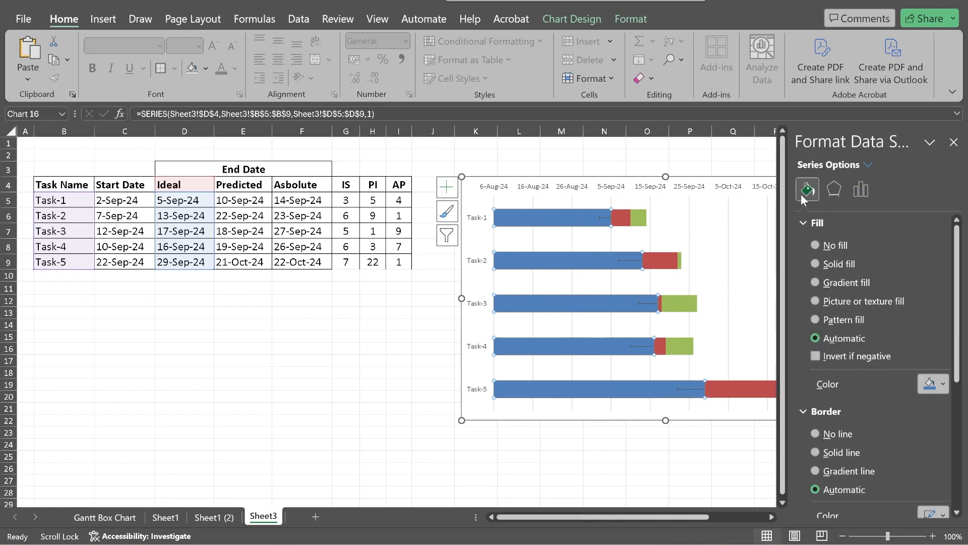
left_click(825, 251)
left_click(953, 143)
left_click(416, 361)
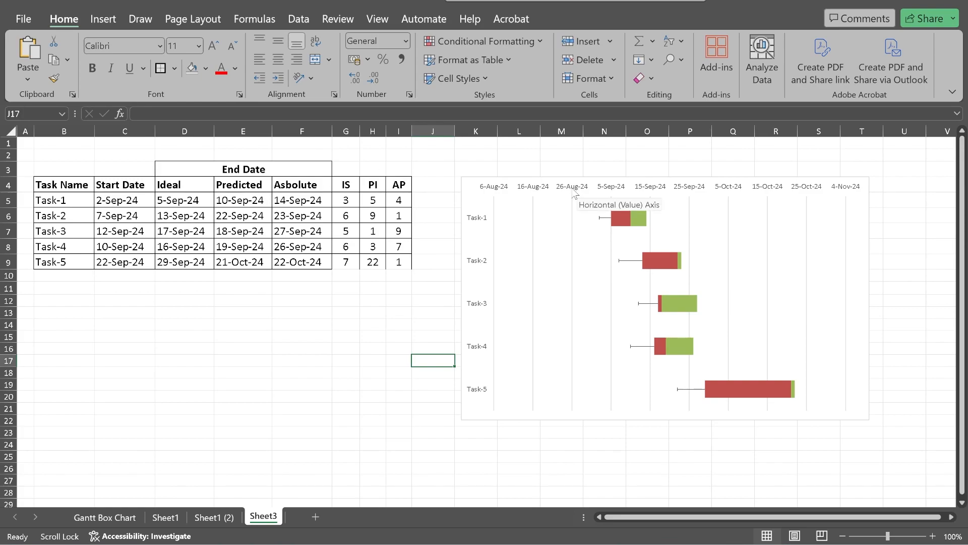
Step: Enter the date 1-9-24 in the empty cell E13
left_click(251, 313)
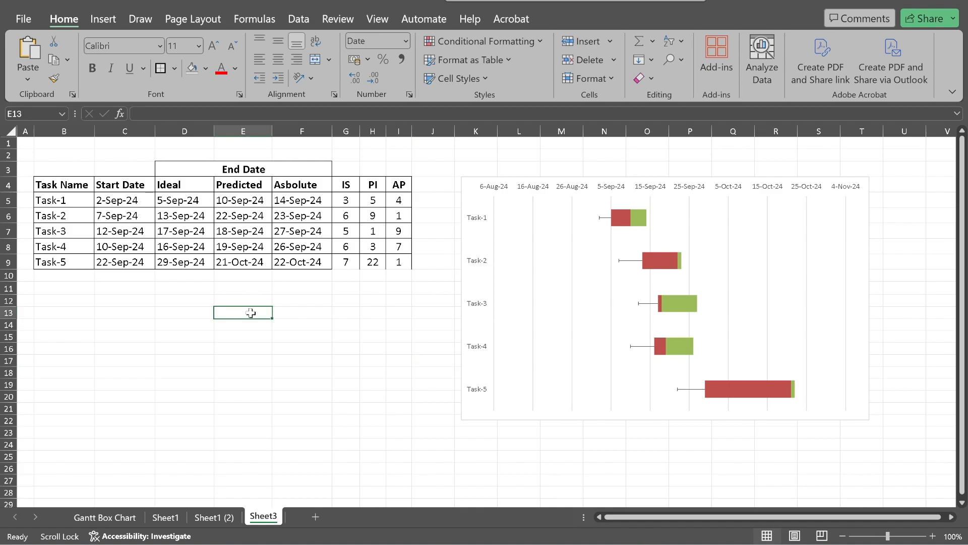
type("1-9-24")
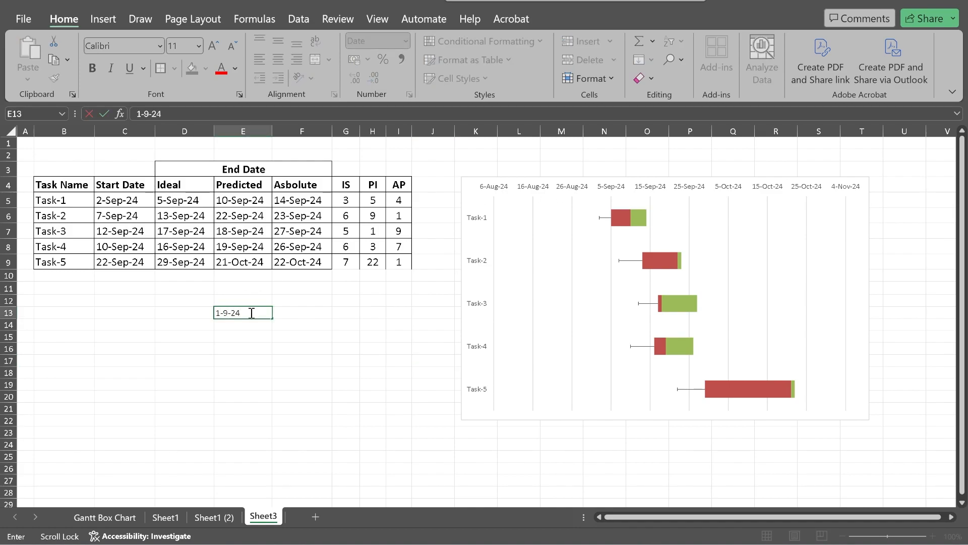
key("Return")
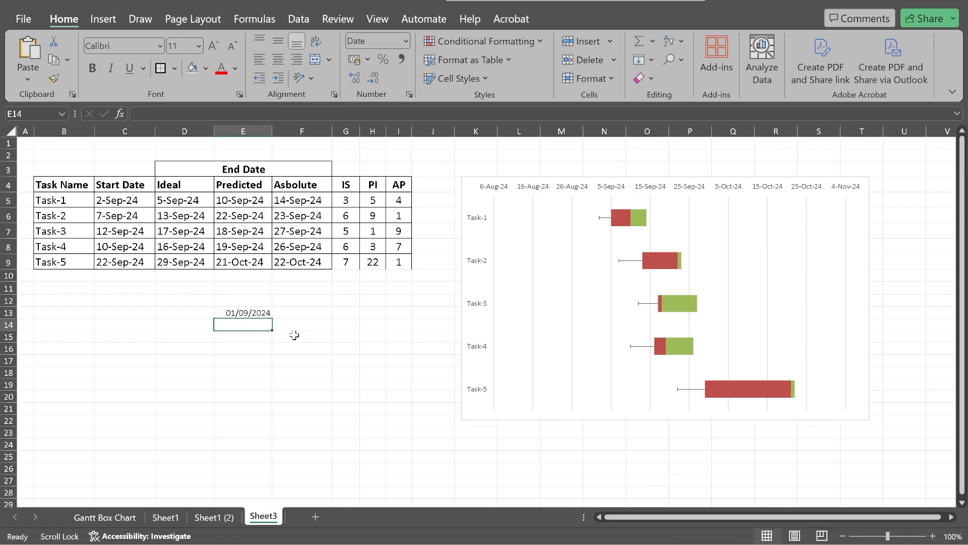
Step: Change the format of cell E13 to Number and copy the cell
left_click(241, 311)
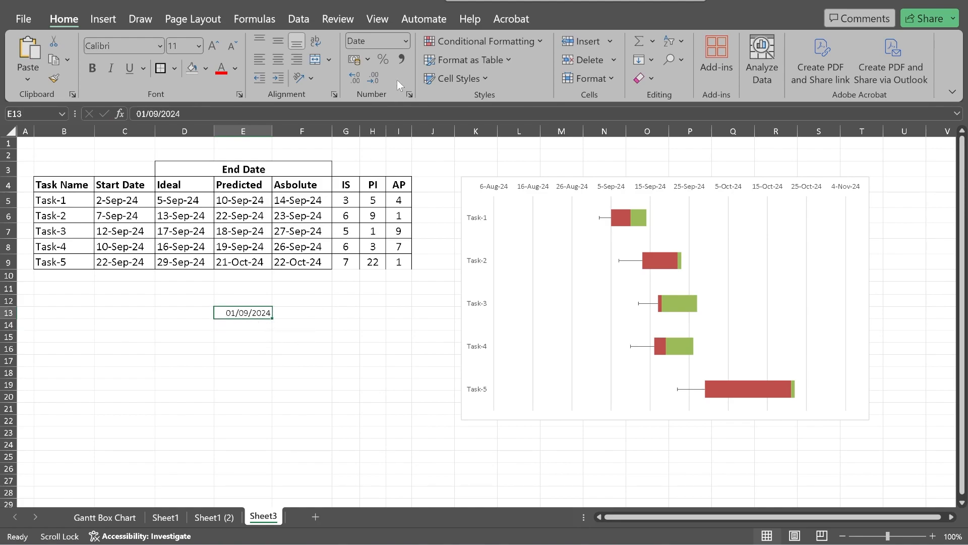
left_click(406, 41)
left_click(411, 108)
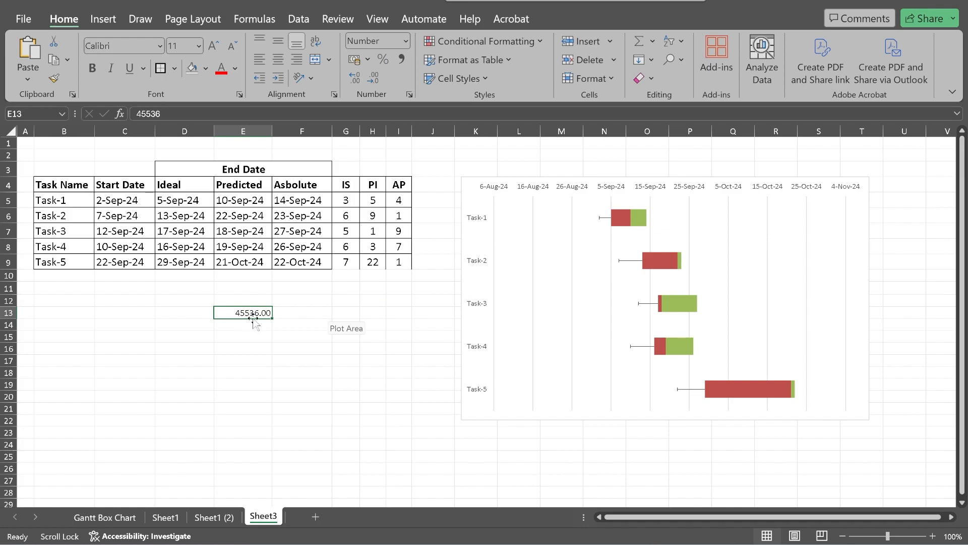
key("ctrl+c")
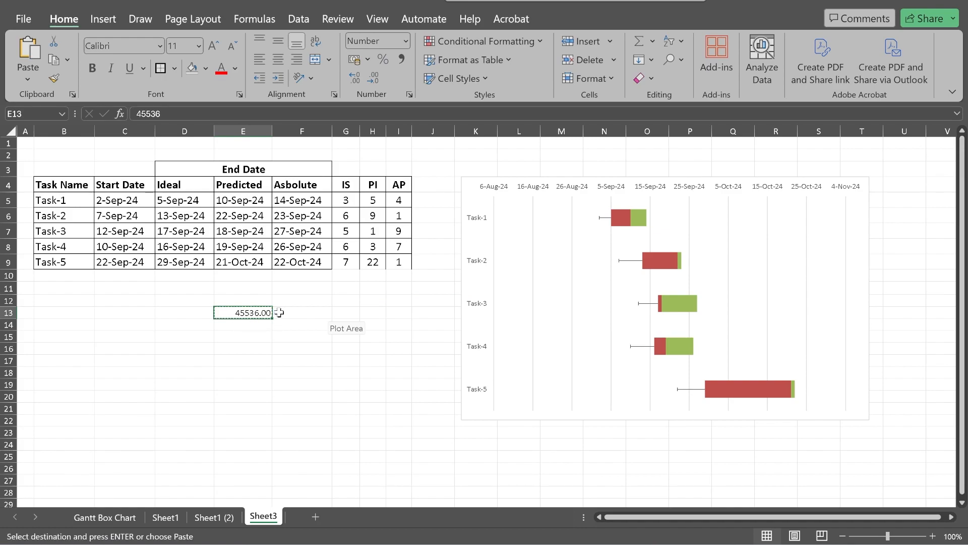
Step: Set the minimum bound of the chart's horizontal date axis to 45536, pasting the value copied from cell E13
left_click(540, 188)
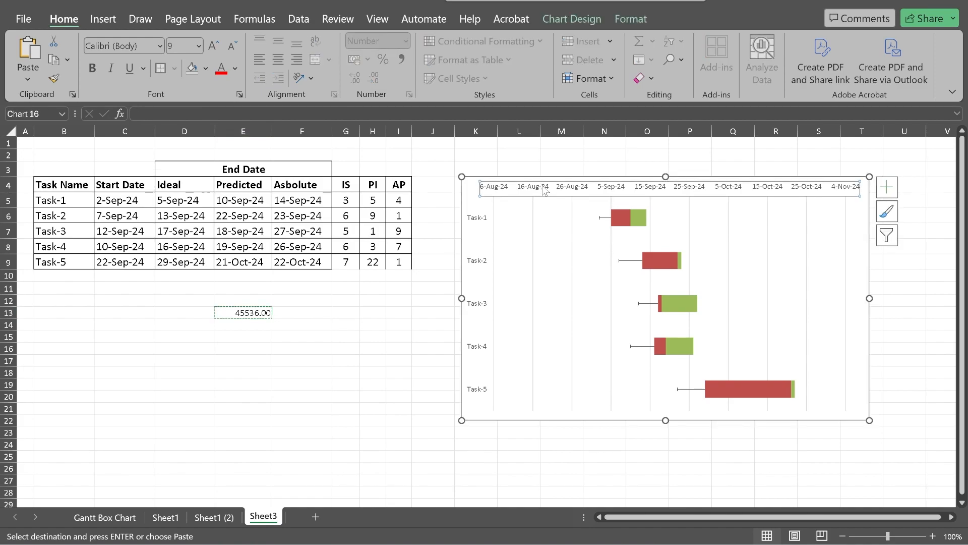
double_click(543, 191)
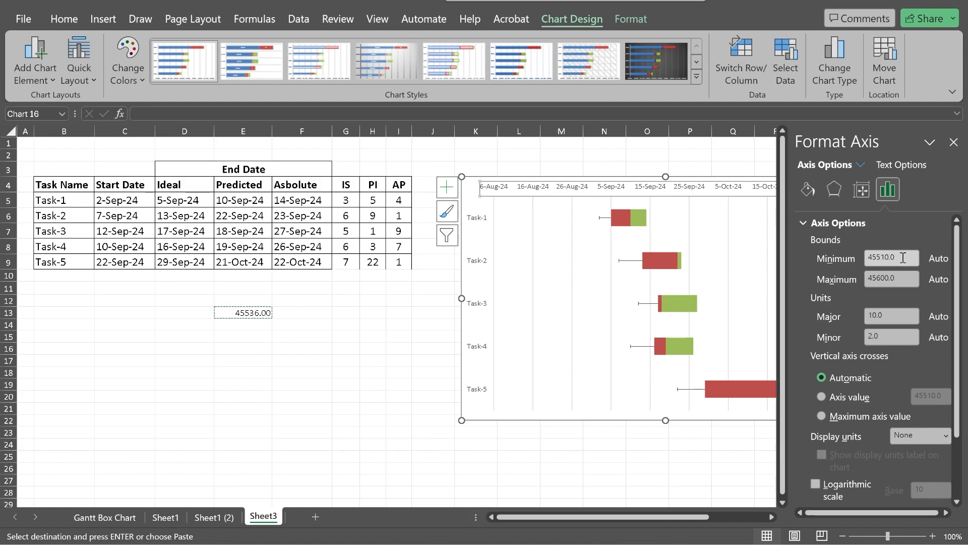
left_click_drag(903, 258, 851, 267)
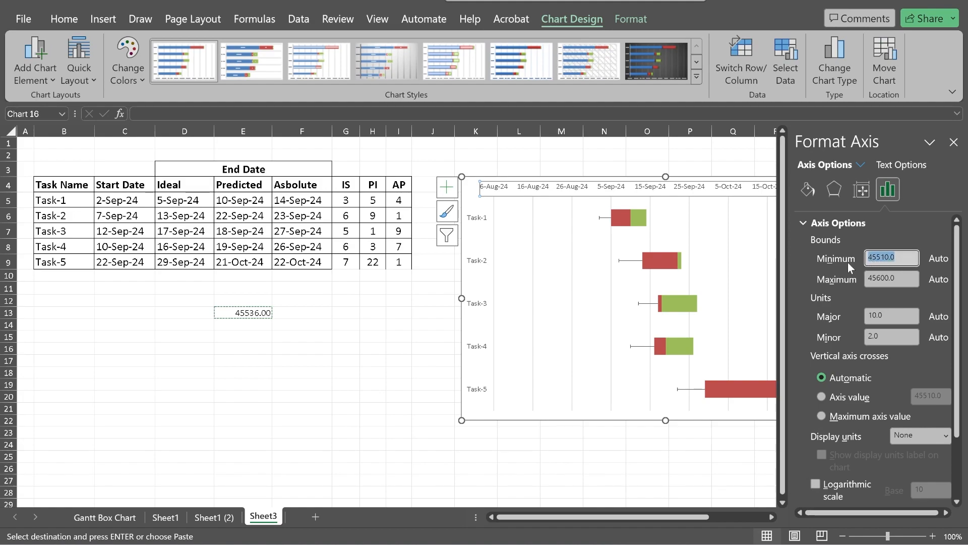
key("BackSpace")
key("ctrl+v")
key("Return")
left_click(953, 142)
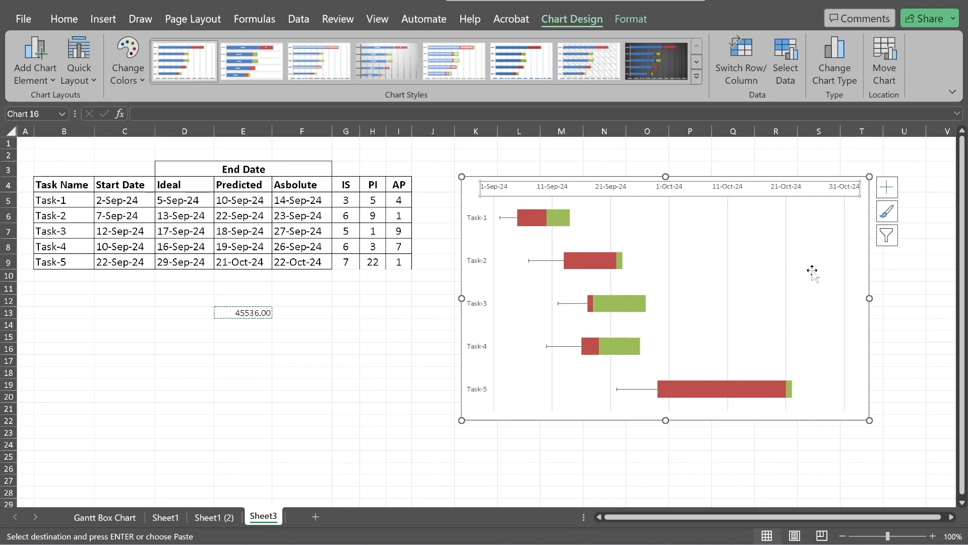
key("Escape")
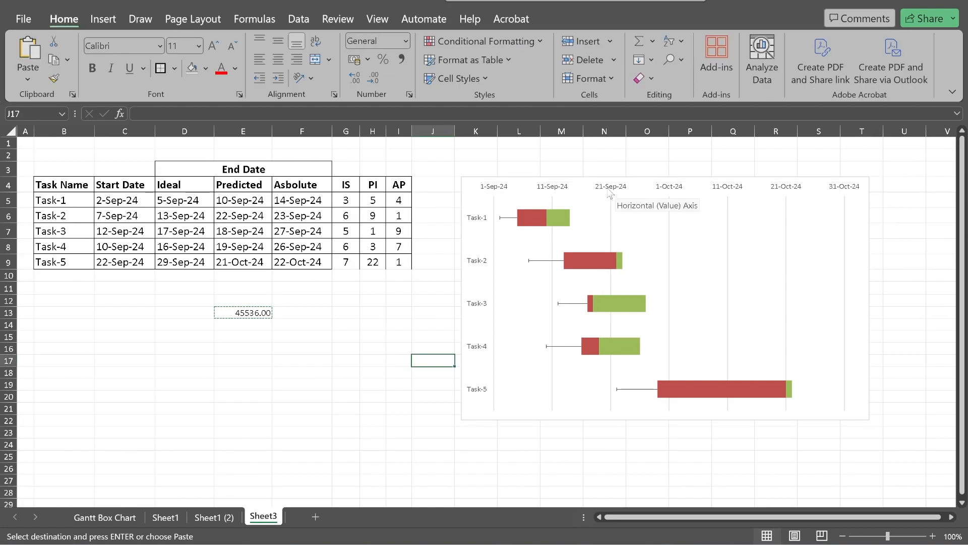
Step: Add axis titles to the chart and set the horizontal axis title text to "Advanced Gantt Chart"
left_click(860, 211)
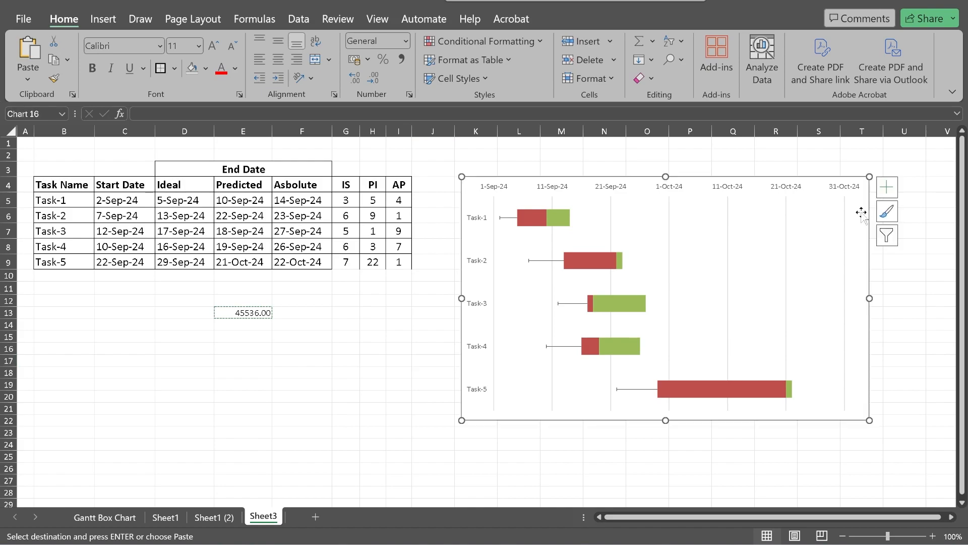
left_click(886, 187)
left_click(363, 225)
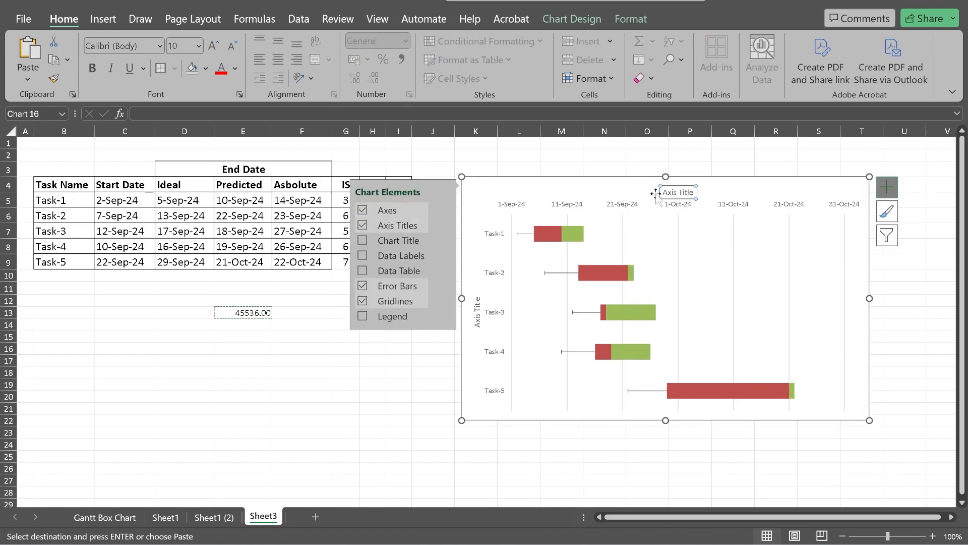
triple_click(676, 192)
type("Advanced Gantt Chart")
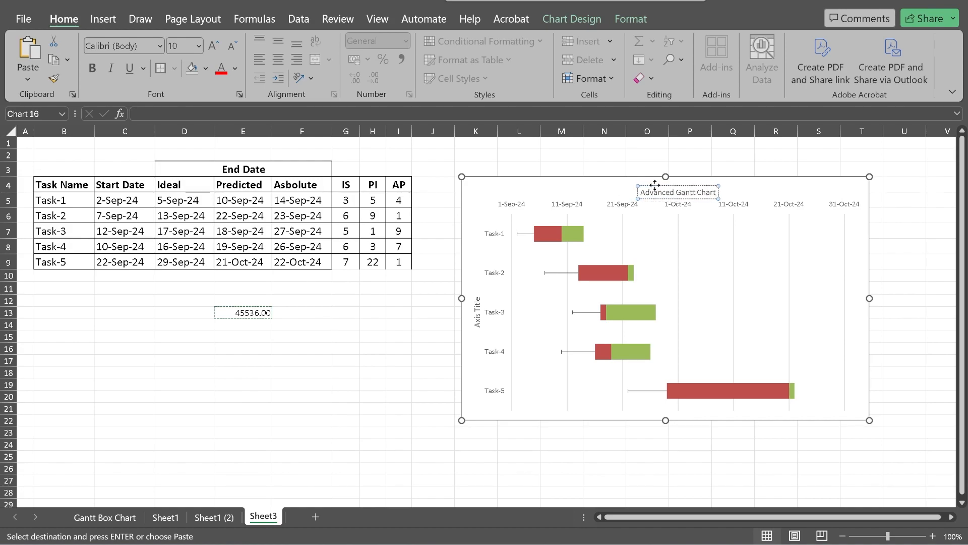
Step: Make the "Advanced Gantt Chart" title bold and increase its font size to 24
left_click(644, 186)
left_click(92, 74)
left_click(211, 46)
left_click(211, 46)
left_click(211, 47)
left_click(211, 47)
left_click(210, 46)
left_click(211, 47)
left_click(210, 46)
left_click(211, 46)
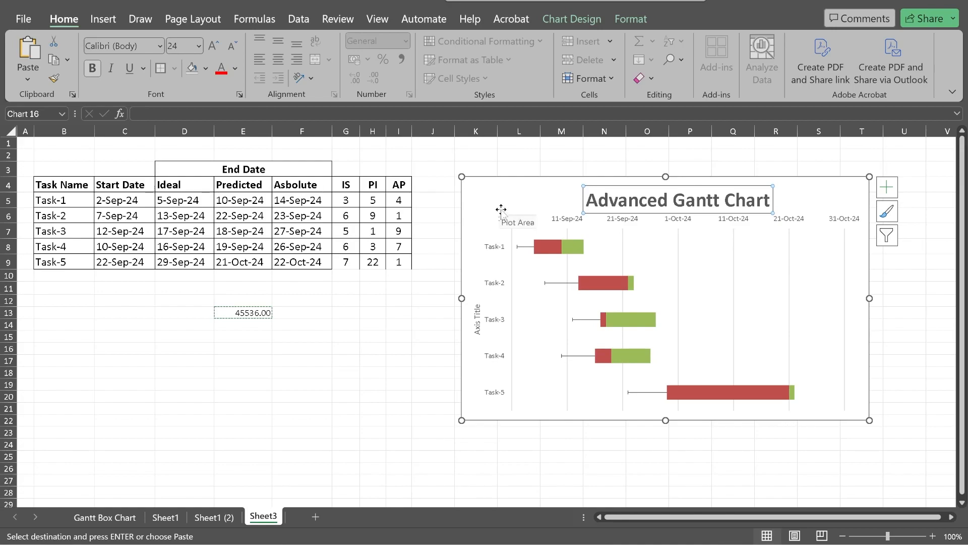
Step: Increase the font size of the horizontal axis date labels to 14
left_click(520, 220)
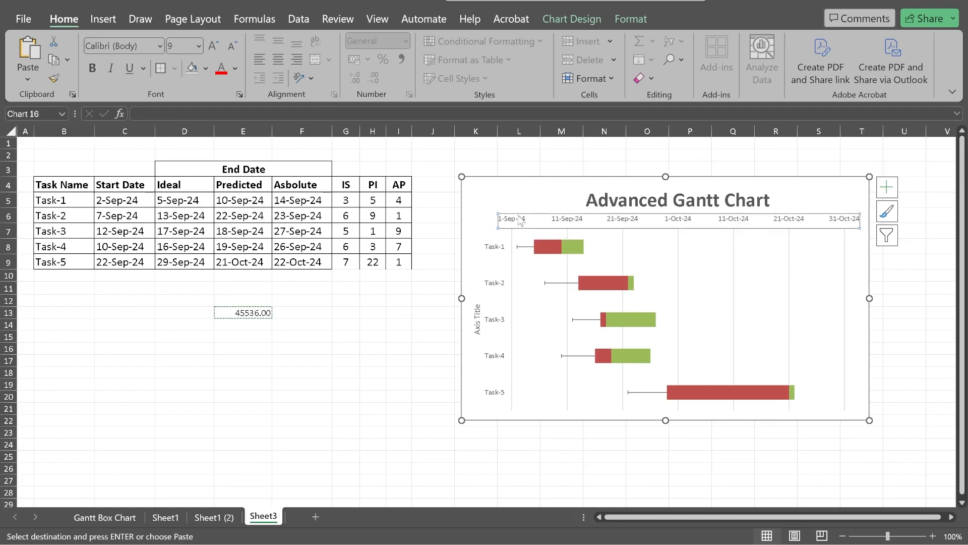
left_click(212, 44)
left_click(212, 44)
left_click(211, 44)
left_click(212, 44)
left_click(212, 44)
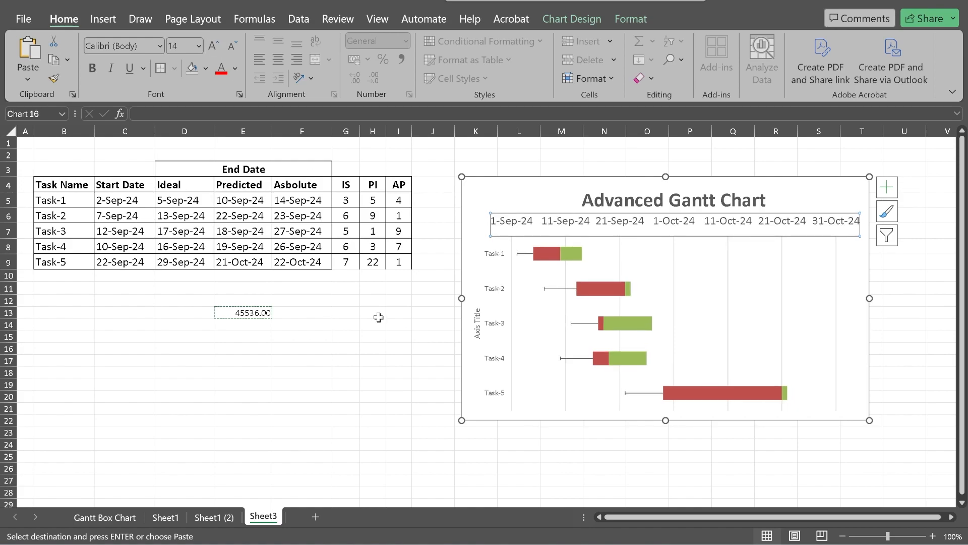
Step: Enlarge the task name labels on the vertical axis to match the date labels, and delete the vertical axis title
left_click(497, 290)
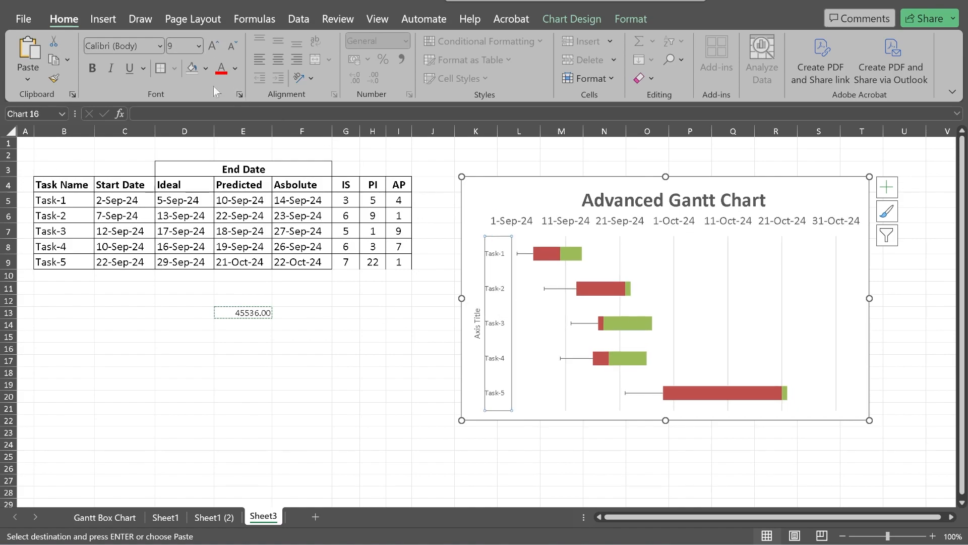
left_click(215, 45)
left_click(214, 45)
left_click(215, 45)
left_click(215, 45)
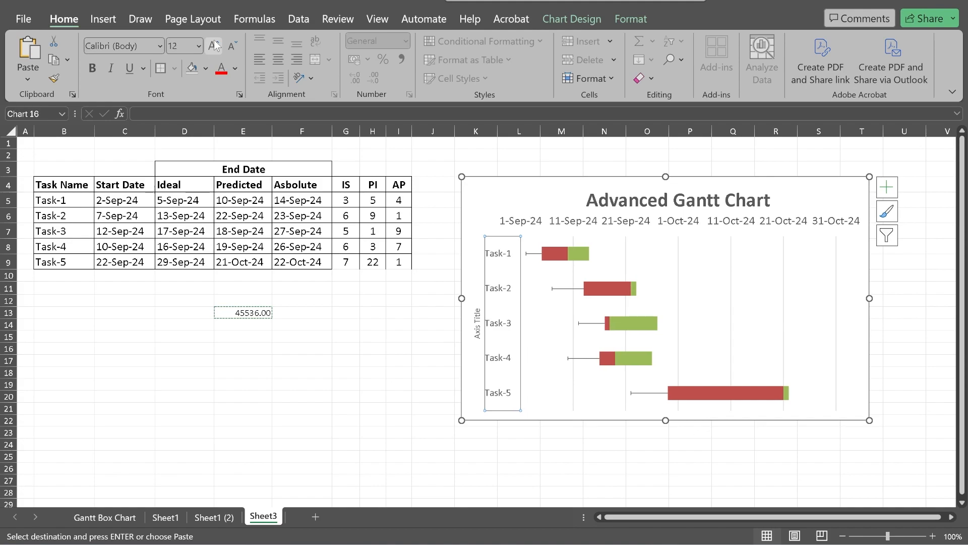
left_click(474, 326)
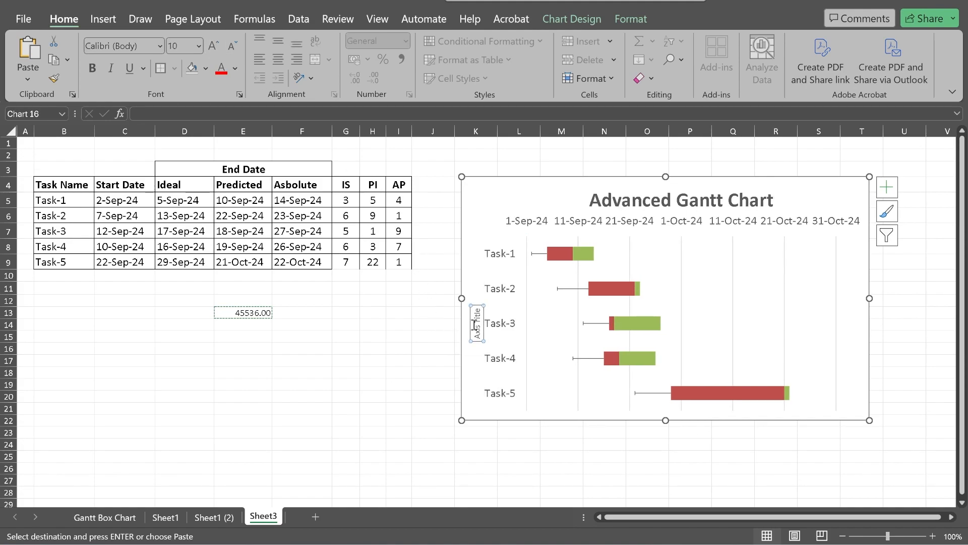
key("Delete")
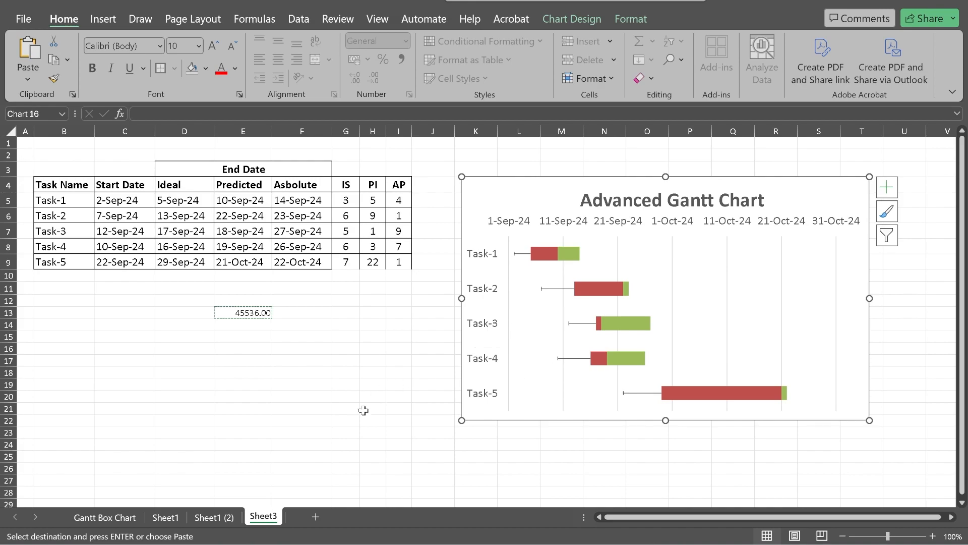
Step: Change the number format of the horizontal axis dates to the 14-Mar date type
double_click(549, 224)
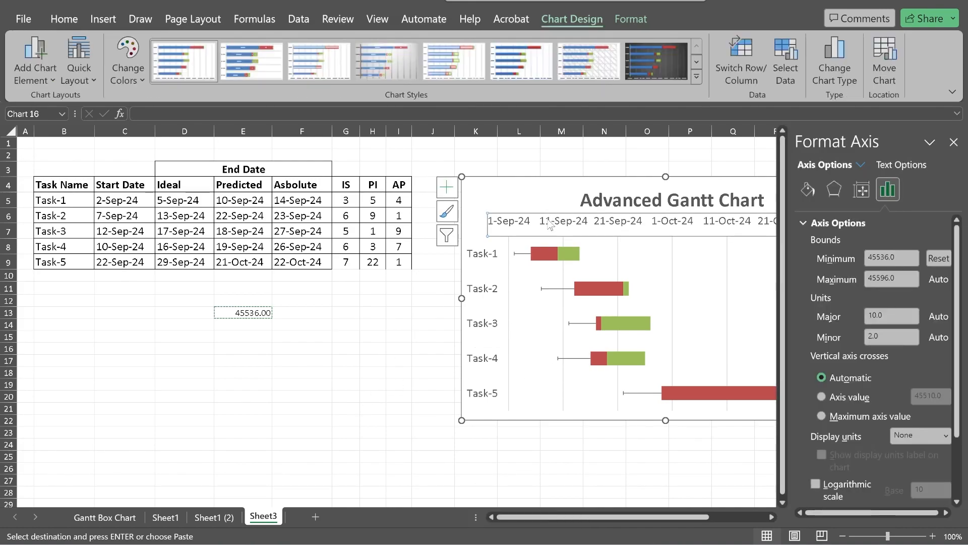
scroll(861, 397, "down", 2)
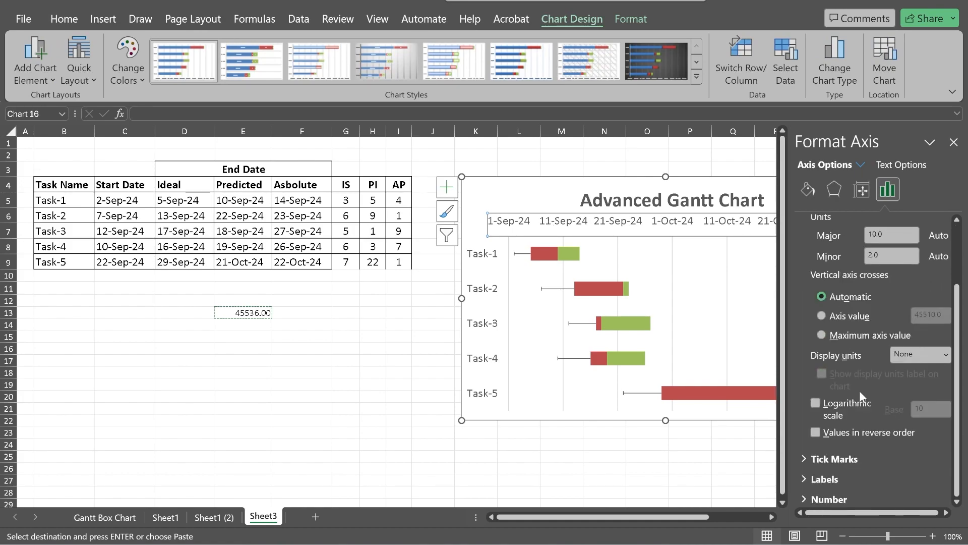
left_click(806, 498)
scroll(816, 474, "down", 4)
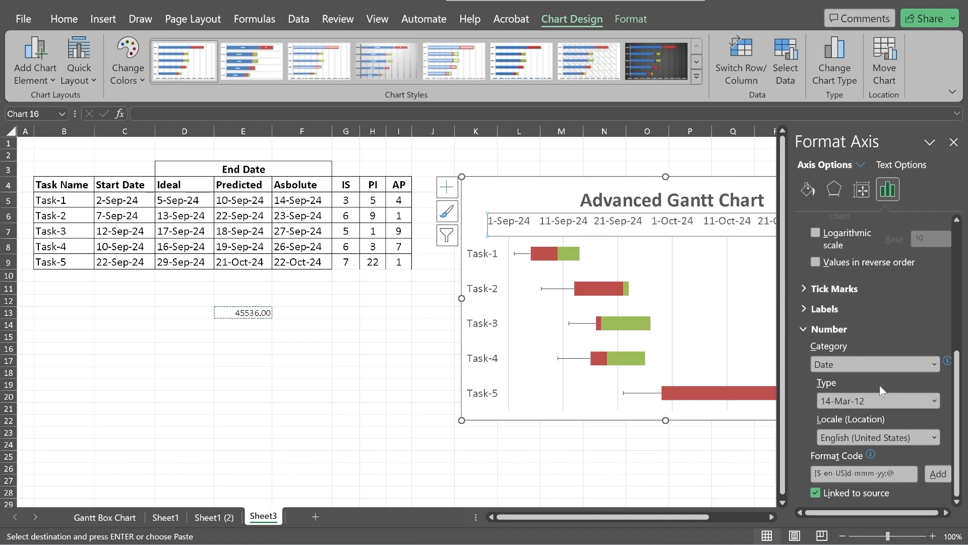
left_click(912, 399)
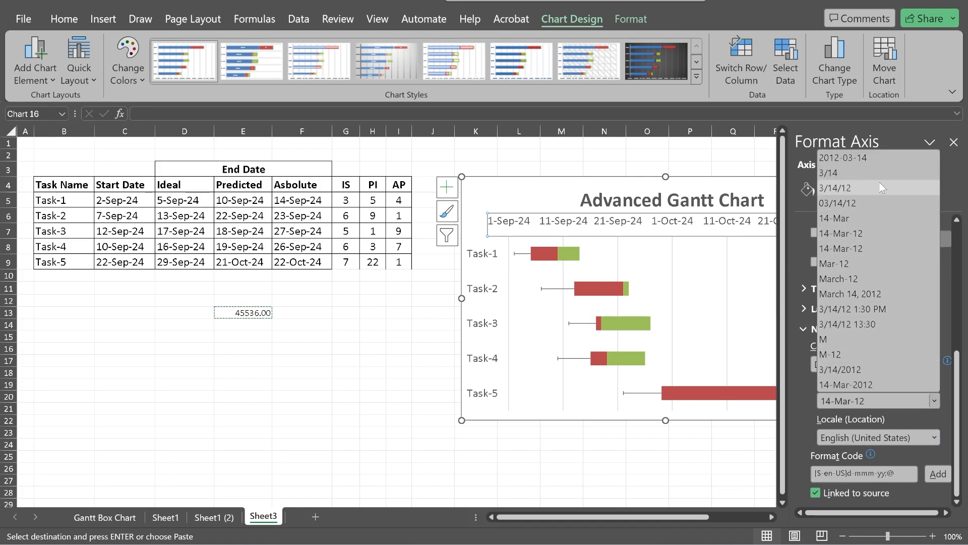
left_click(866, 217)
left_click(953, 142)
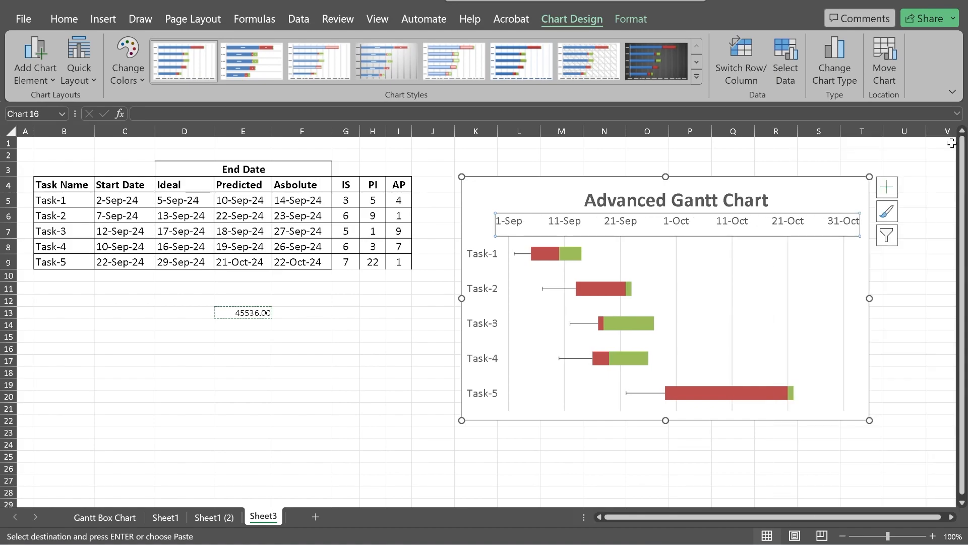
left_click(399, 374)
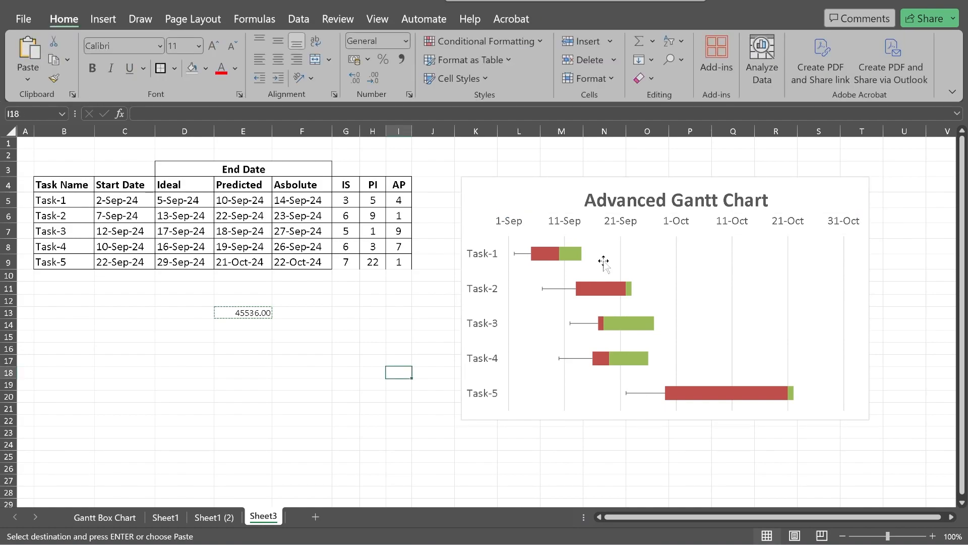
Step: Change the fill of the AP series bars to the standard light blue colour
left_click(573, 259)
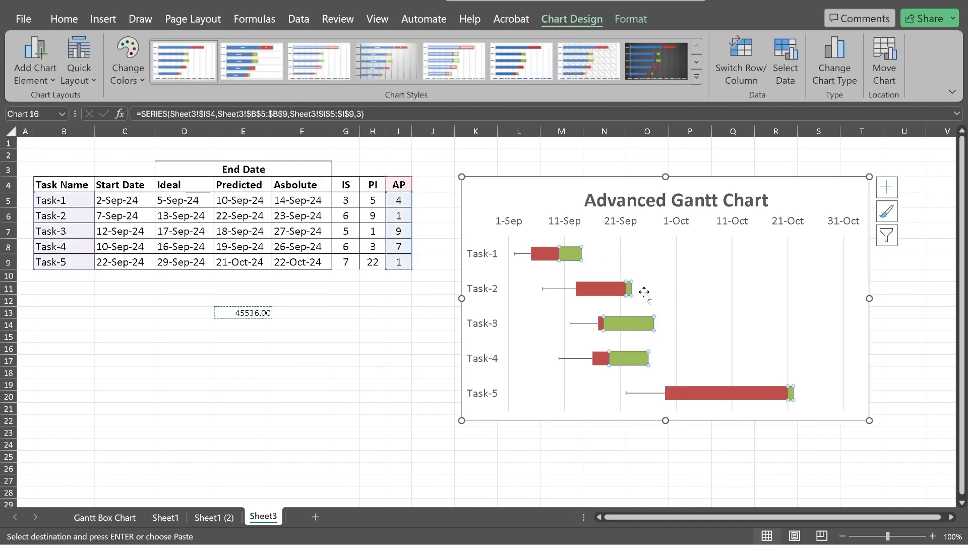
right_click(570, 254)
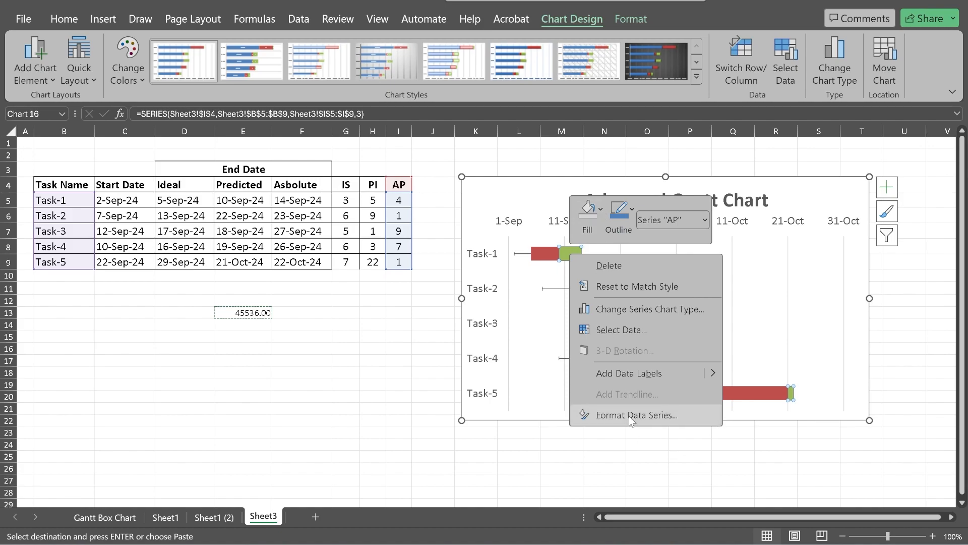
left_click(599, 214)
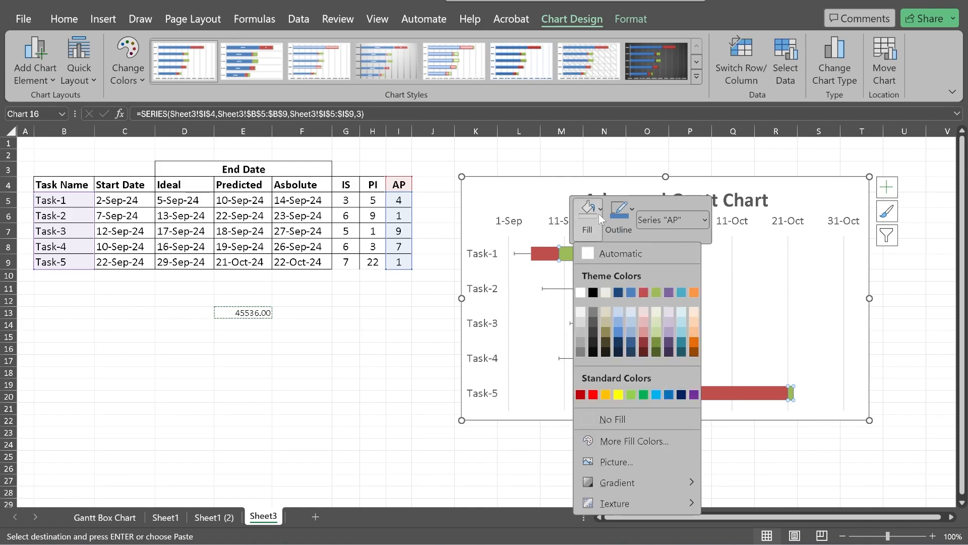
left_click(656, 394)
left_click(390, 324)
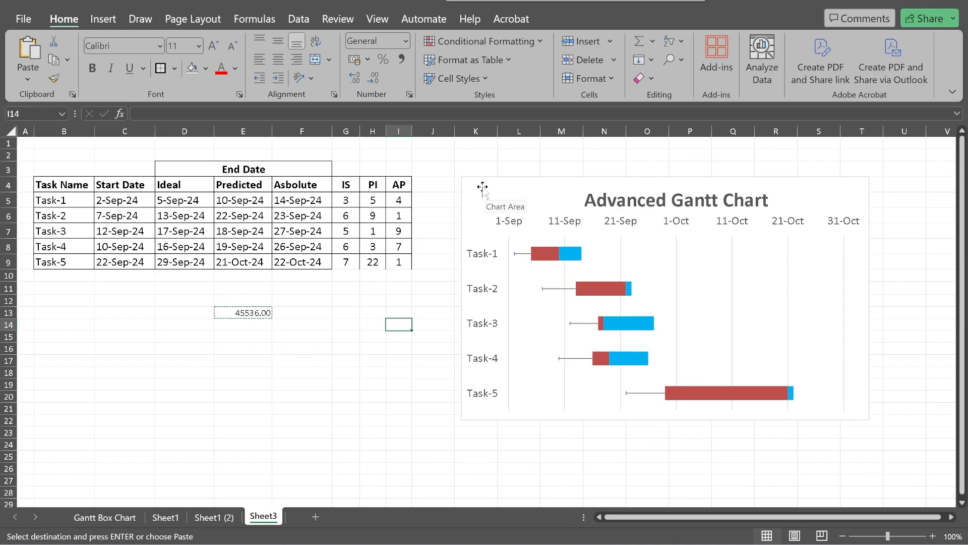
Step: Apply the chart style with a dark background and glossy bars to the Gantt chart
left_click(482, 187)
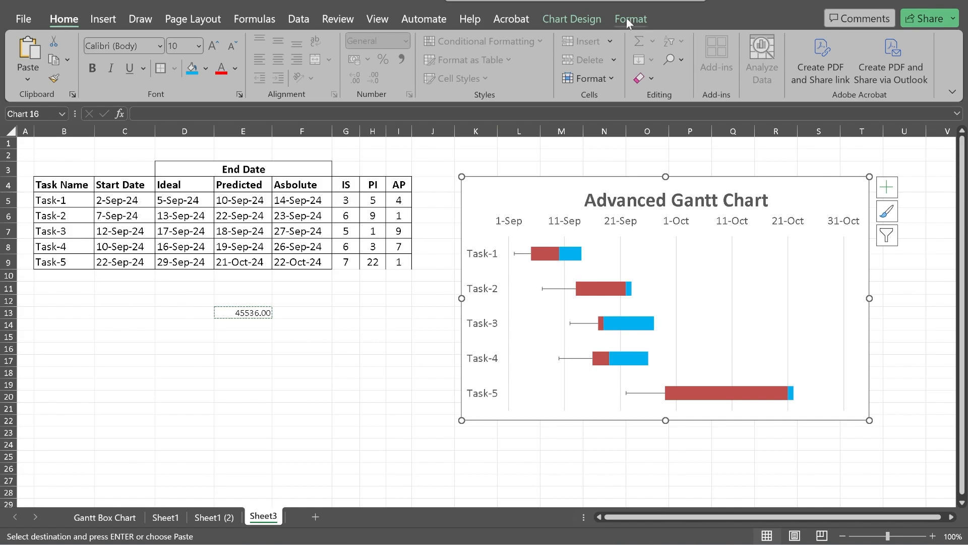
left_click(573, 17)
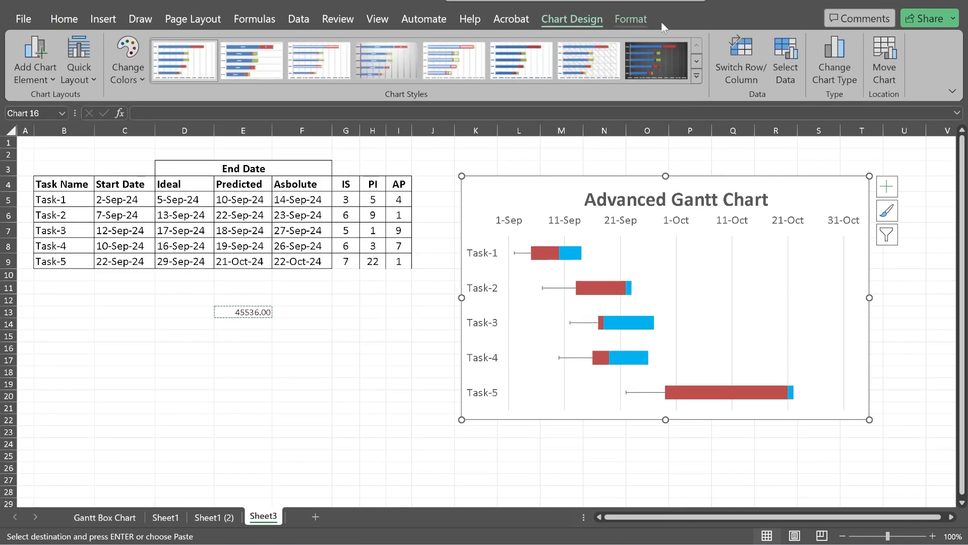
left_click(697, 76)
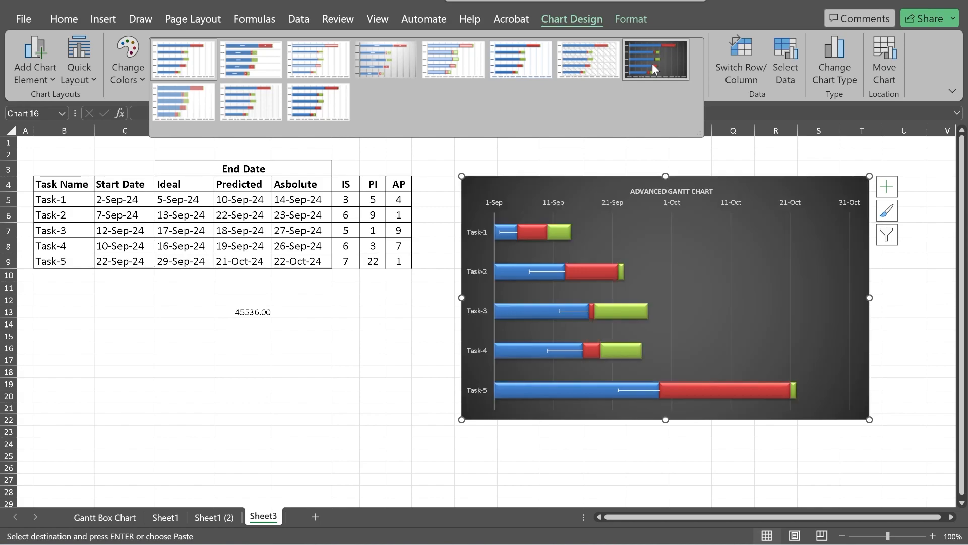
left_click(652, 63)
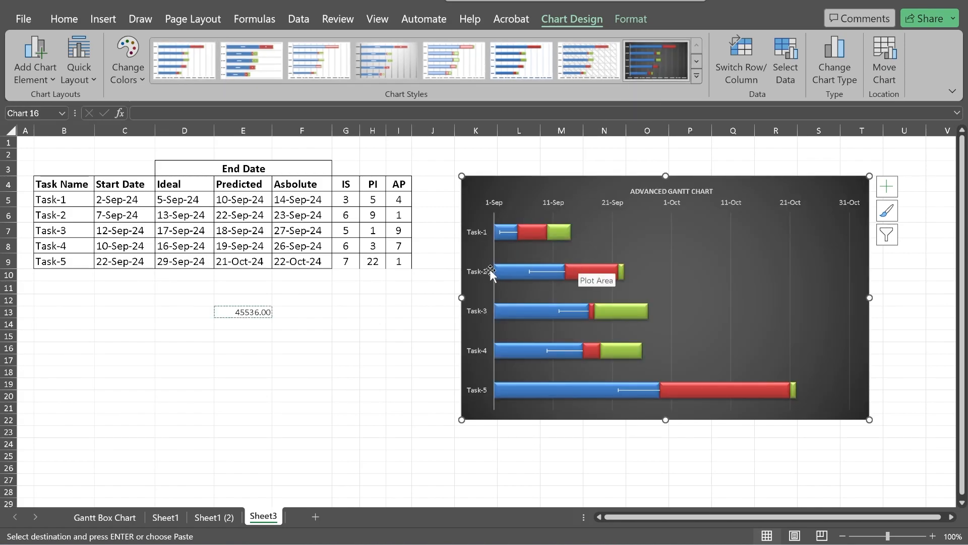
Step: Set the blue Ideal series bars in the restyled dark chart to No Fill, and cancel the copy selection on cell E13
left_click(508, 274)
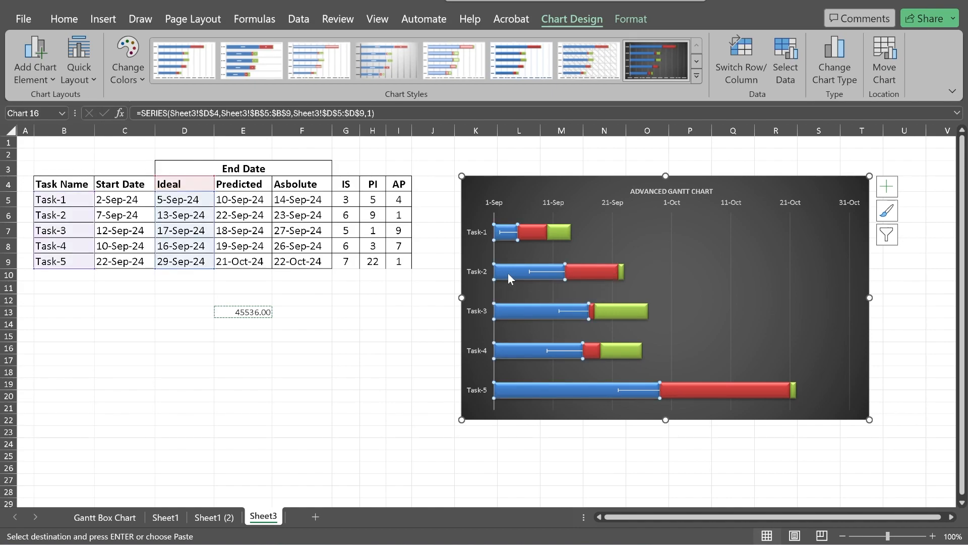
right_click(507, 273)
left_click(538, 231)
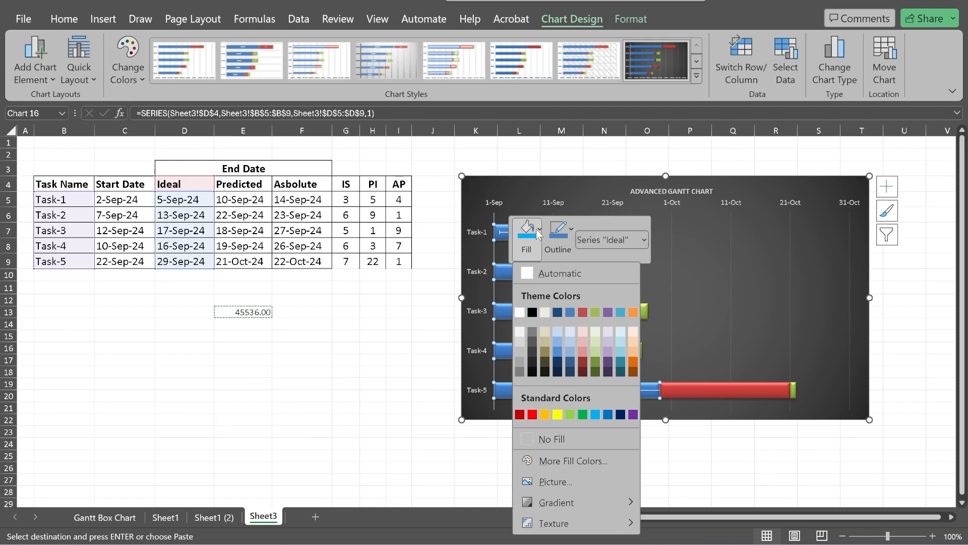
left_click(544, 435)
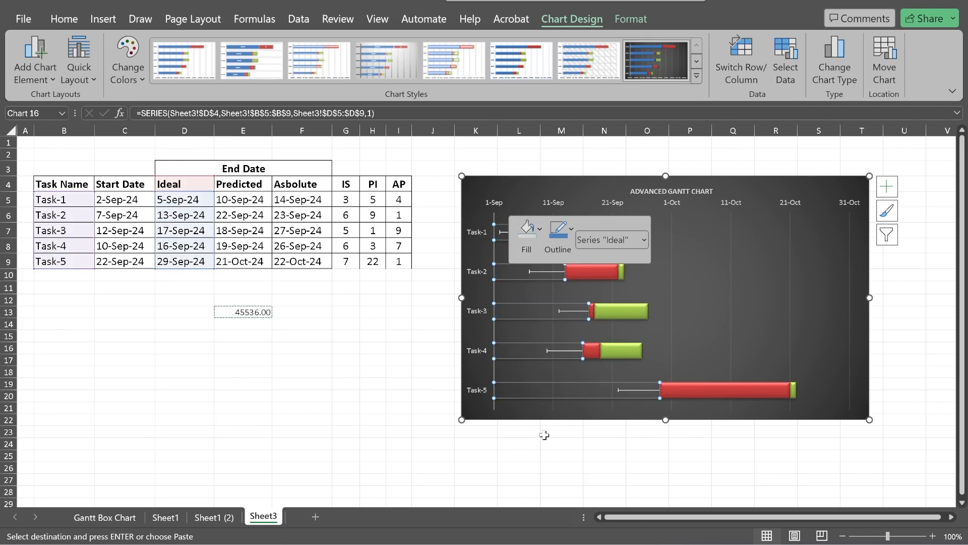
left_click(374, 370)
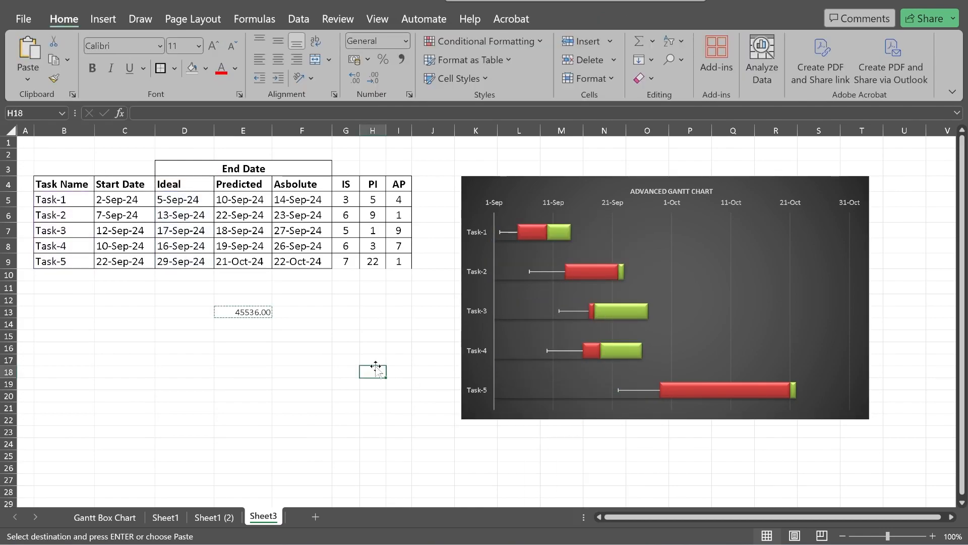
left_click(473, 192)
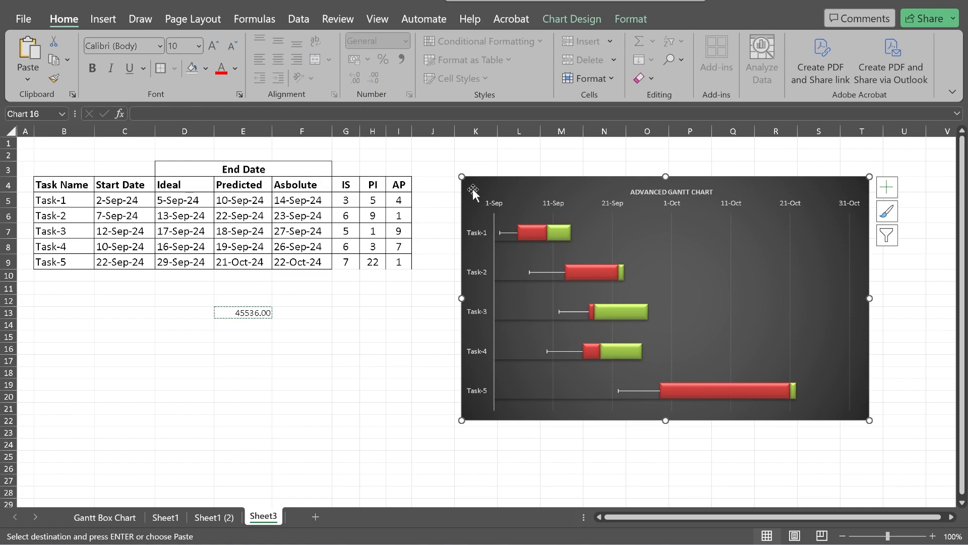
key("Escape")
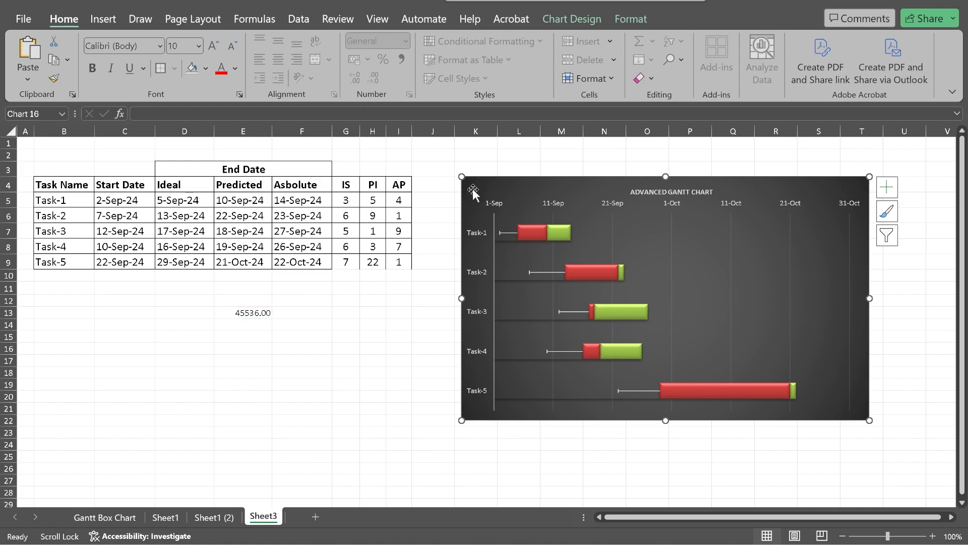
Step: Paste a copy of the dark Gantt chart below the task table, starting at cell B11
left_click(67, 291)
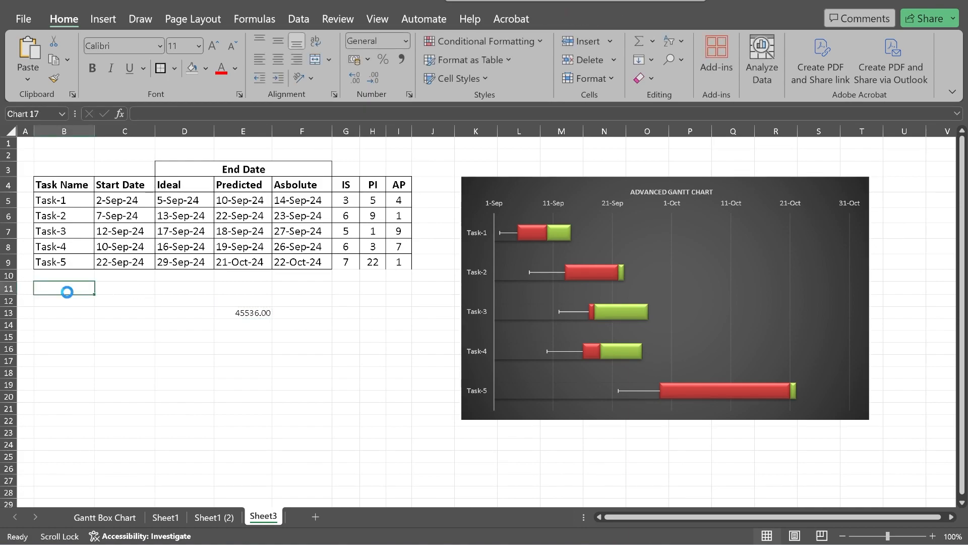
key("ctrl+v")
scroll(341, 286, "down", 2)
scroll(341, 285, "up", 1)
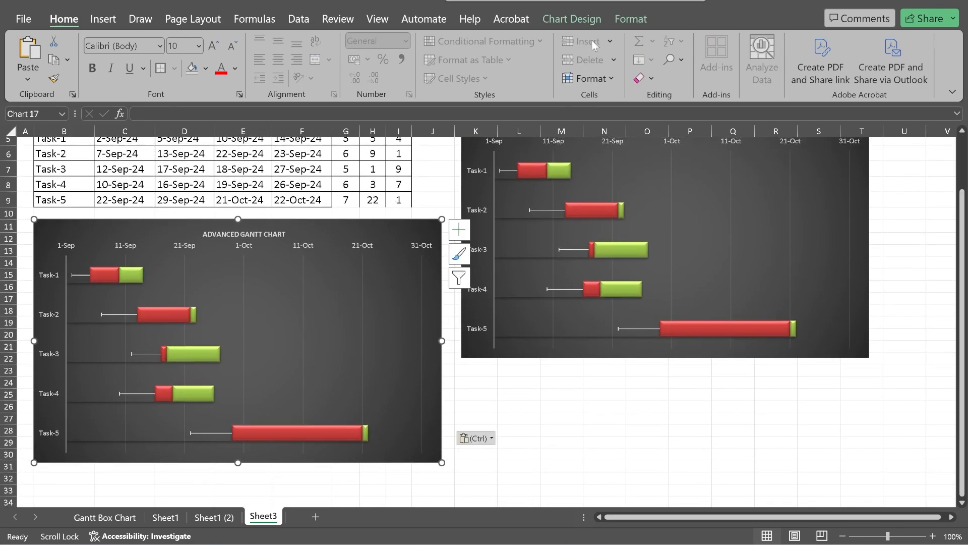
Step: Apply the last chart style in the gallery, with a white background and glossy bars, to the copied Gantt chart
left_click(585, 18)
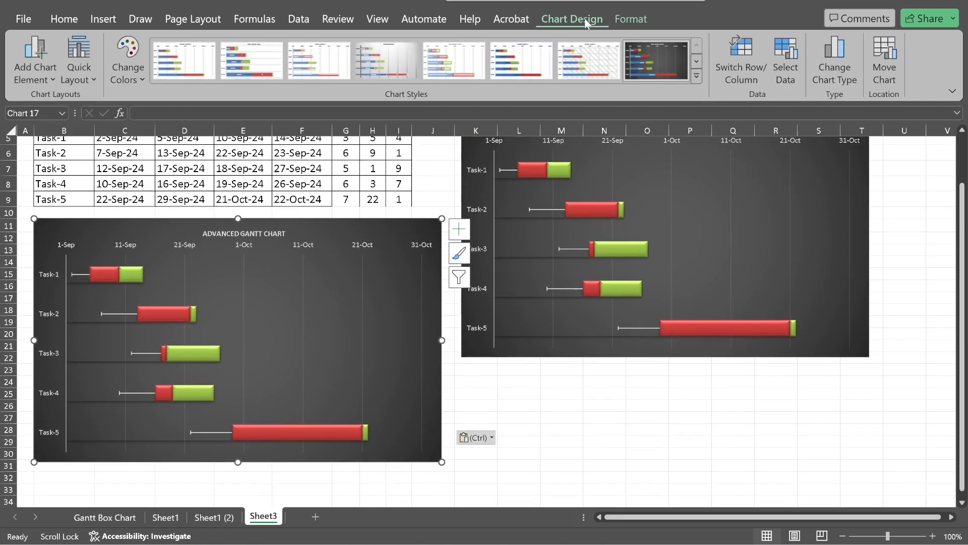
left_click(696, 77)
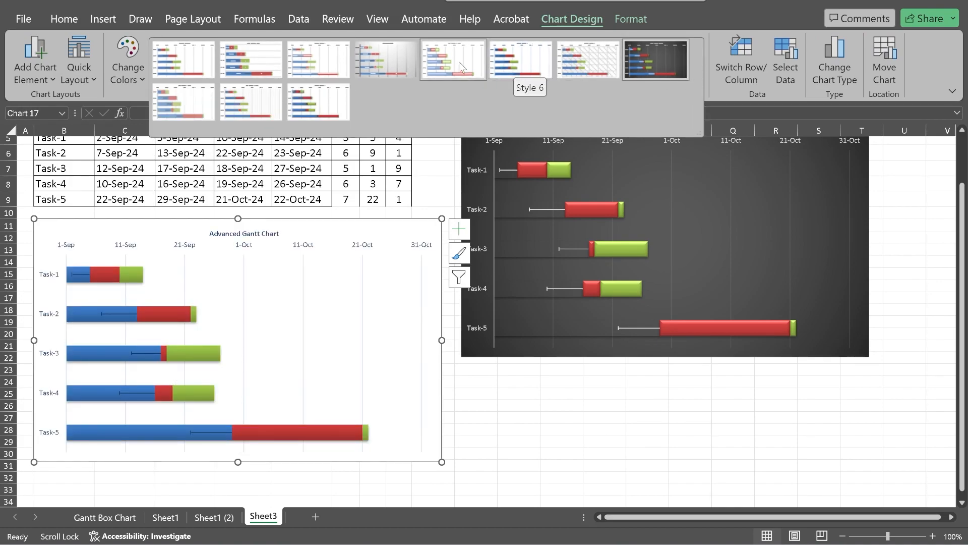
left_click(312, 105)
Step: Set the blue Ideal series bars in the white Gantt chart to No Fill
left_click(78, 317)
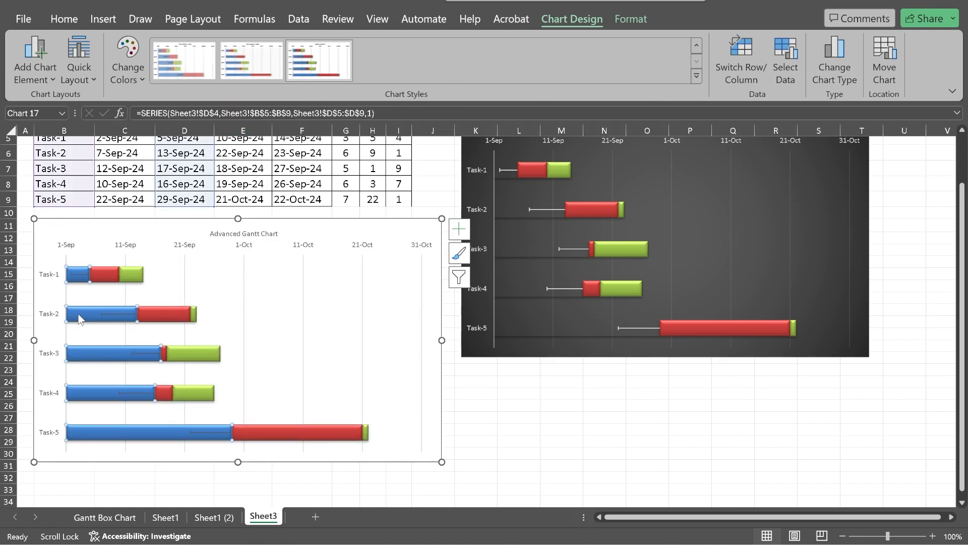
right_click(79, 317)
left_click(108, 277)
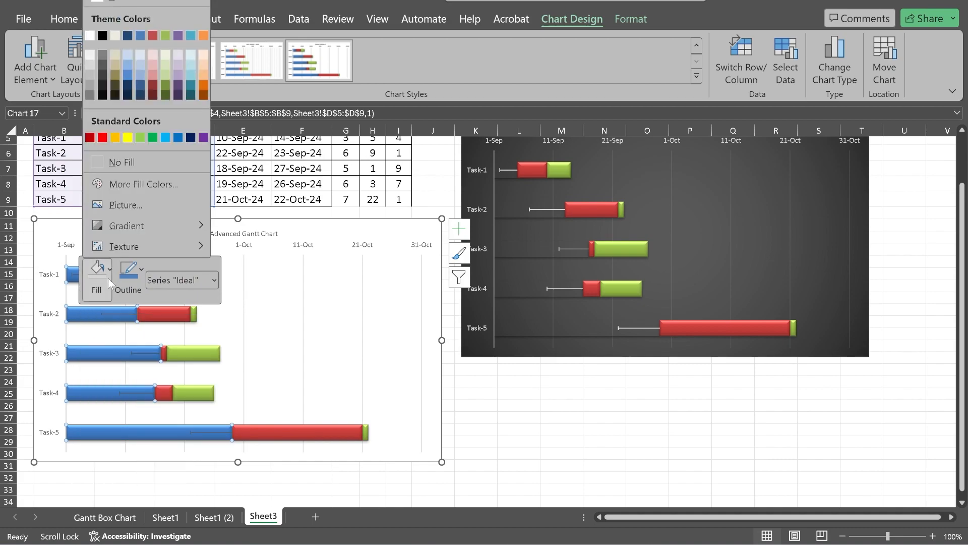
left_click(126, 162)
left_click(589, 414)
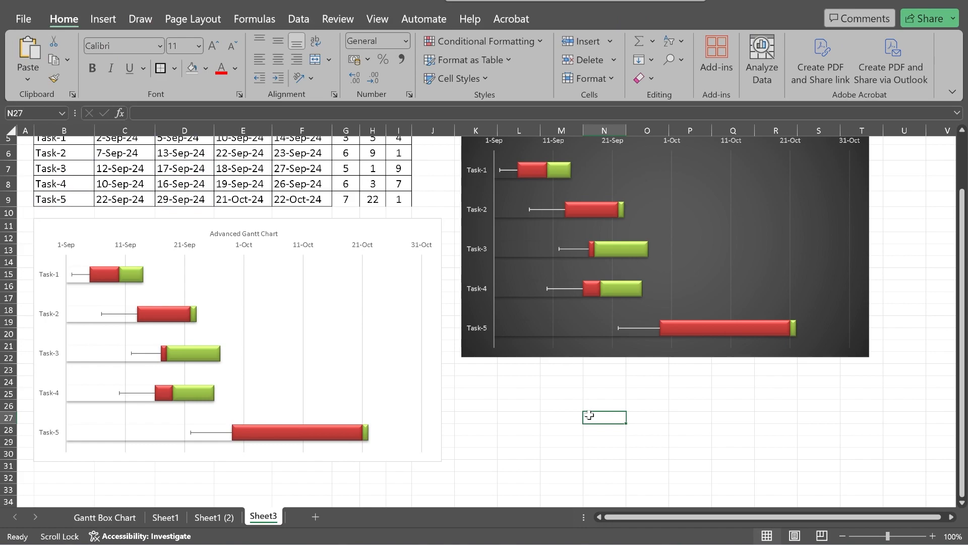
Step: Enlarge the font of the dark chart's title by several sizes
scroll(648, 411, "up", 2)
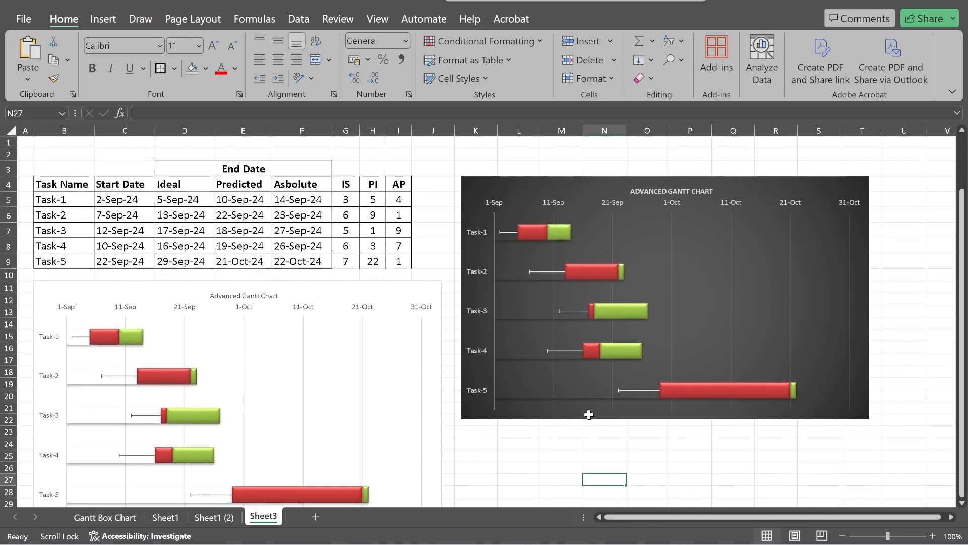
left_click(654, 191)
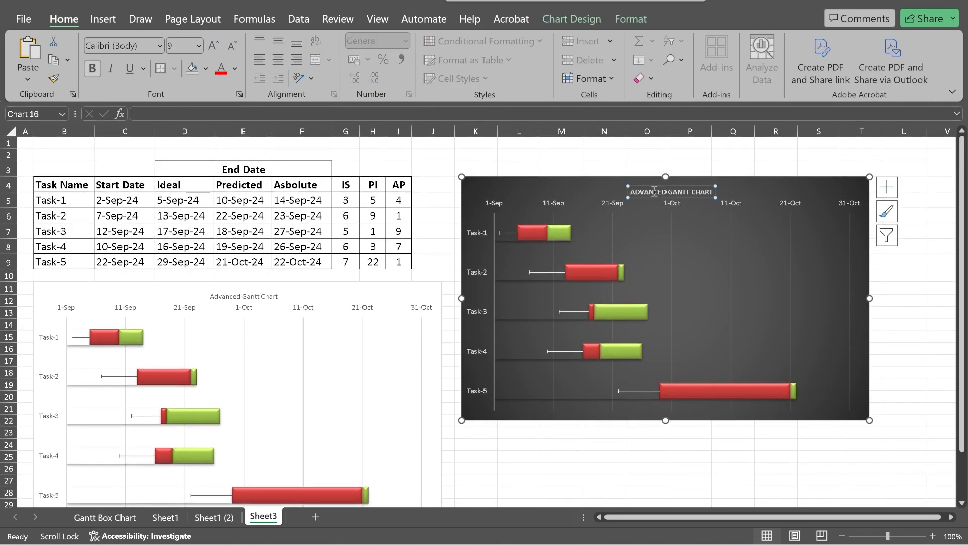
left_click(656, 185)
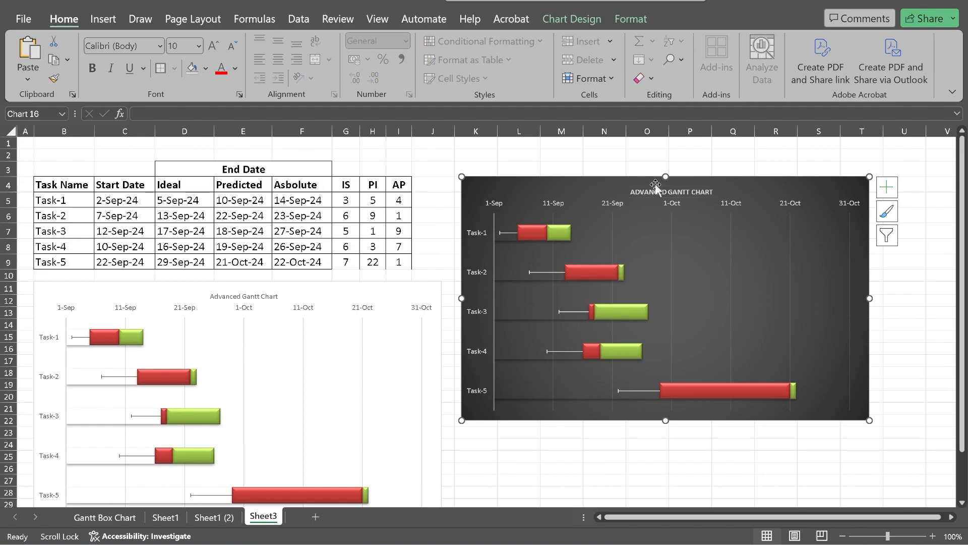
left_click(653, 192)
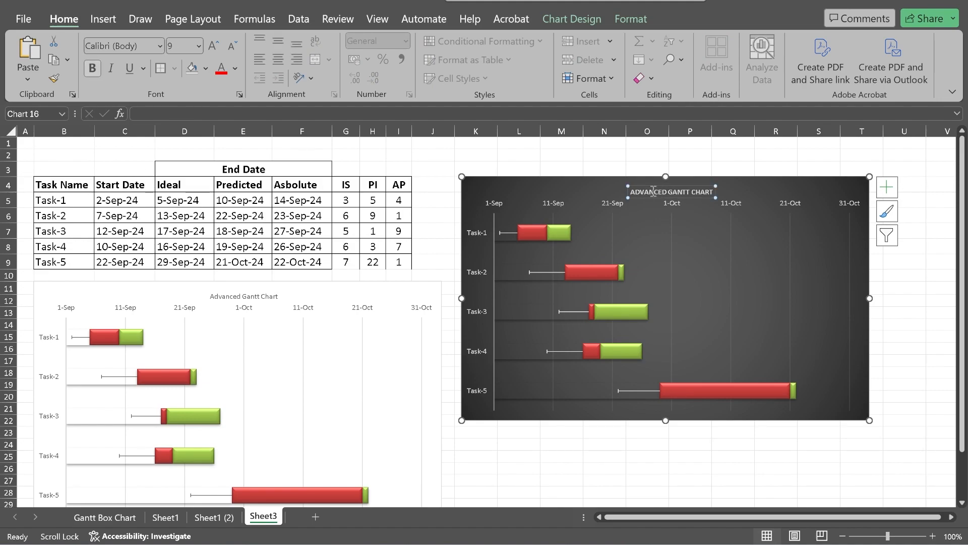
left_click(211, 51)
triple_click(210, 51)
Step: Increase the font size of the date axis labels and the task name labels in the dark chart
left_click(545, 218)
double_click(213, 46)
triple_click(214, 46)
left_click(472, 256)
double_click(214, 45)
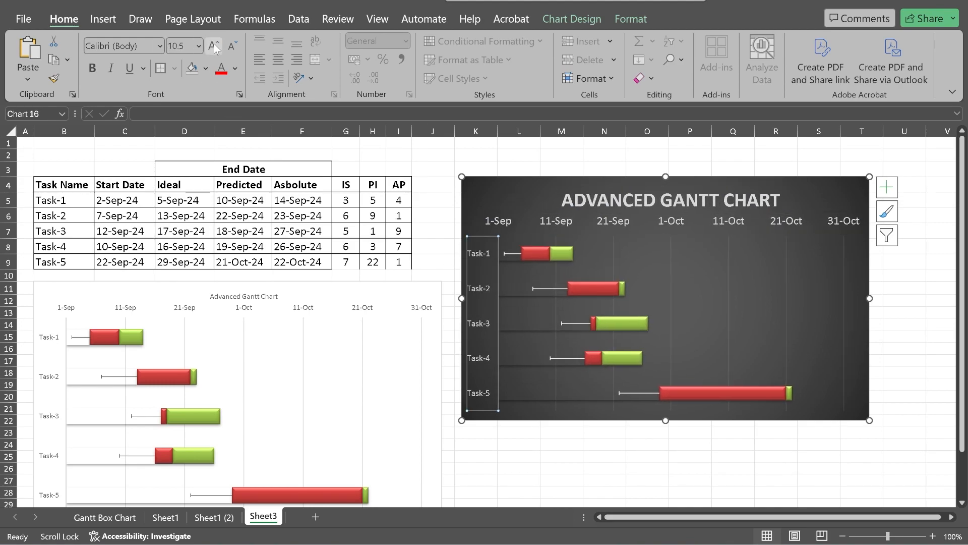
left_click(551, 455)
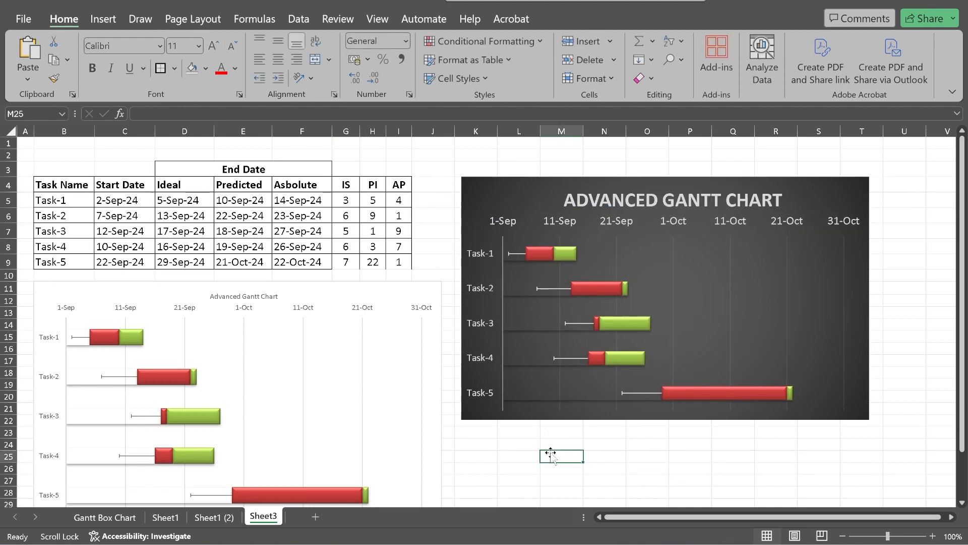
scroll(551, 456, "down", 1)
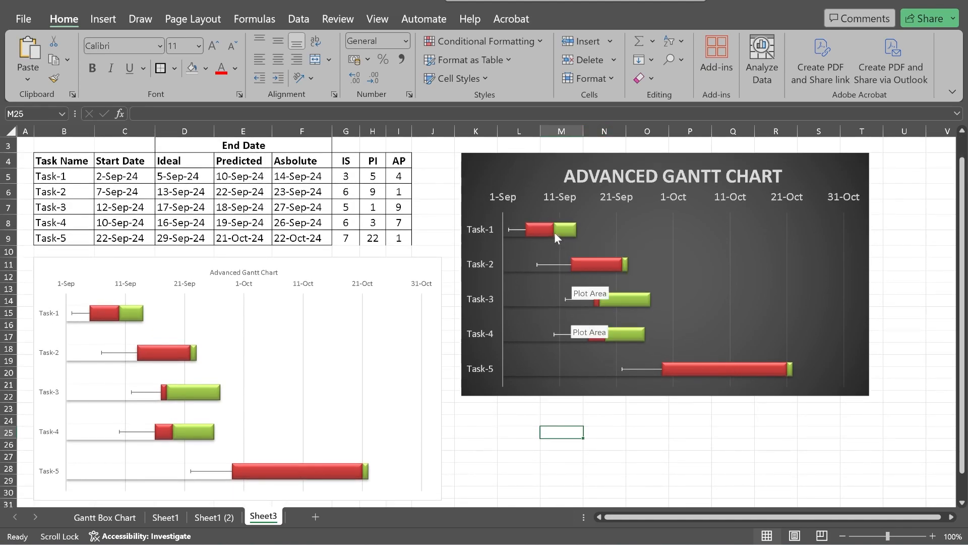
mouse_move(551, 231)
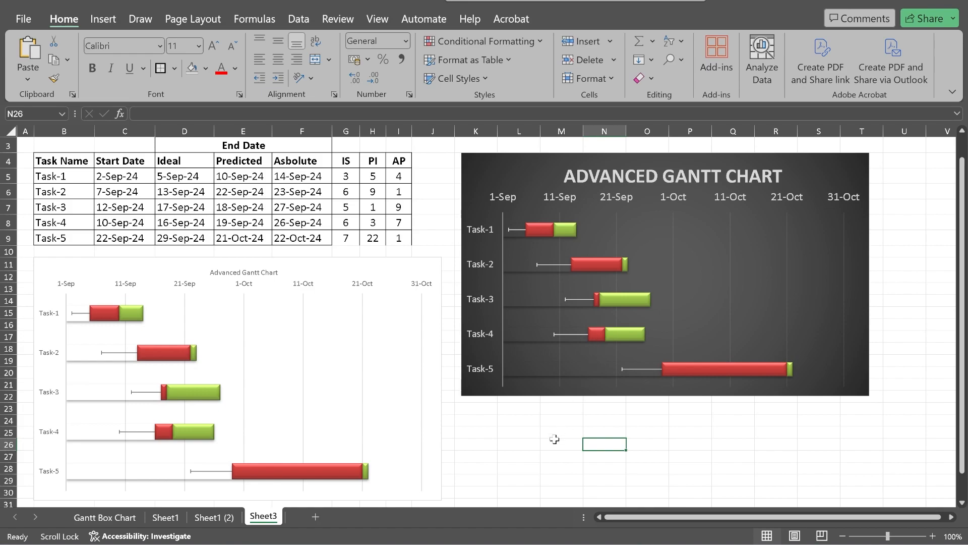
left_click(524, 425)
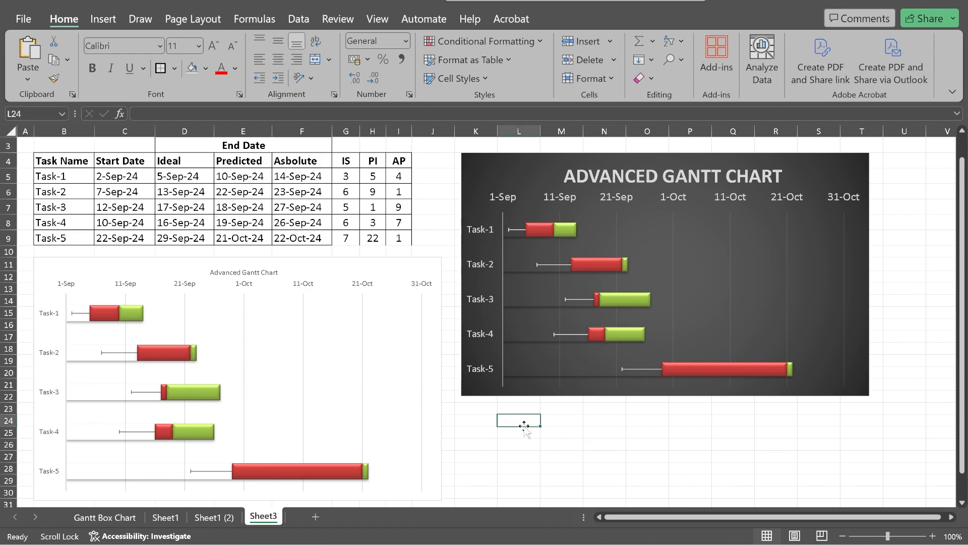